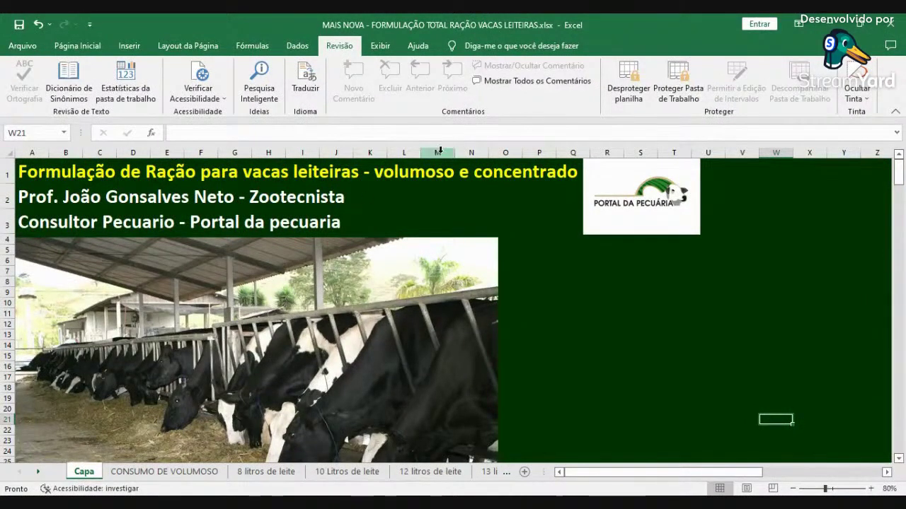
# Step: Open the "10 Litros de leite" sheet and locate the 500 kg cow in the nutritional requirements table
pyautogui.click(347, 471)
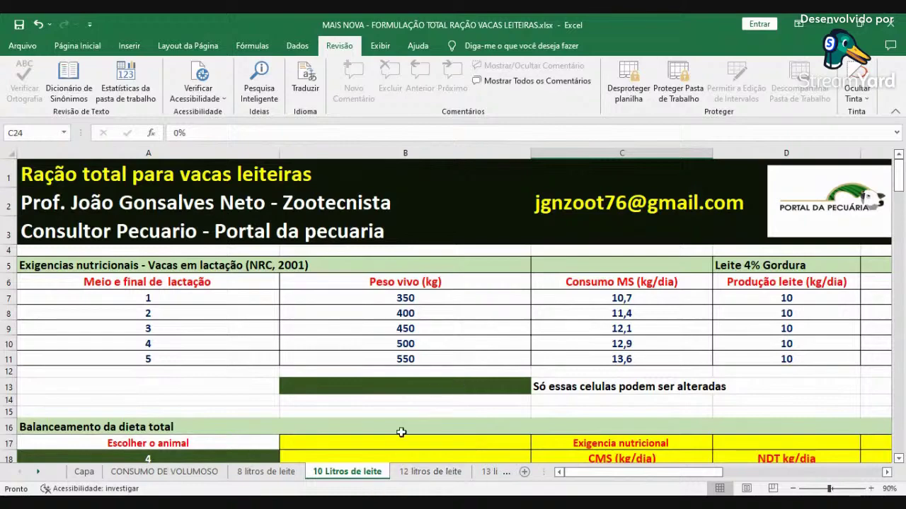
pyautogui.scroll(-1, 442, 323)
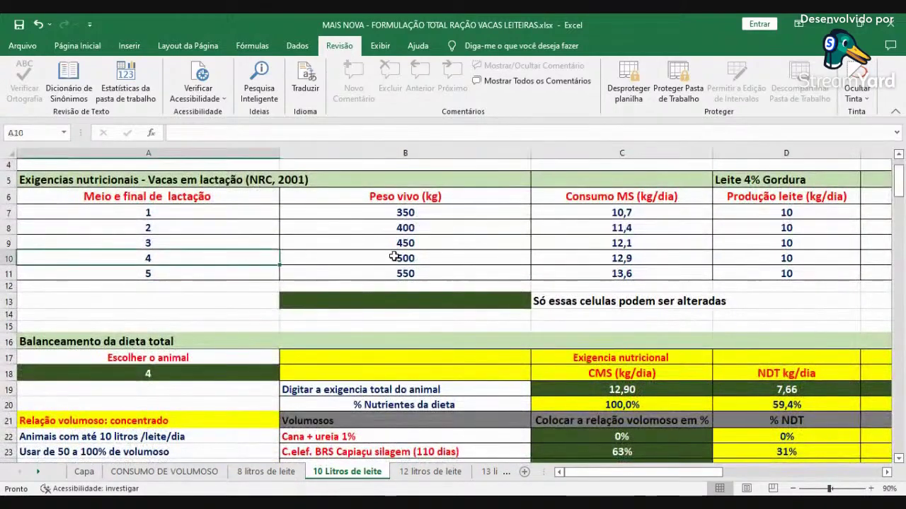
pyautogui.click(340, 258)
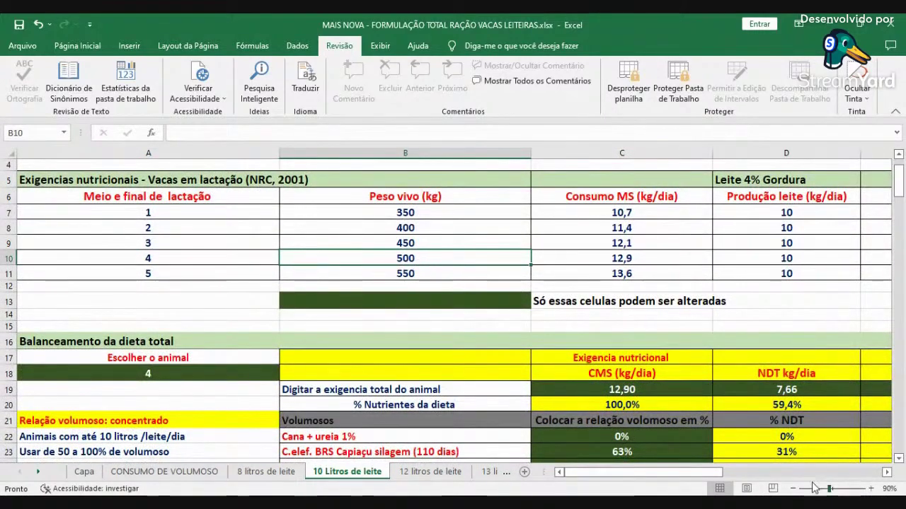
# Step: Copy the 500 kg cow's requirement values from CMS through P in the nutritional requirements table
pyautogui.click(888, 472)
pyautogui.click(887, 473)
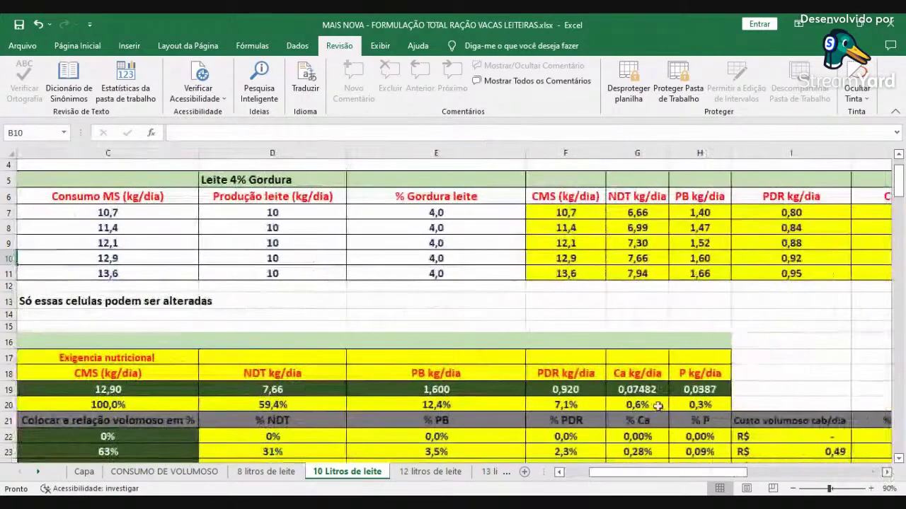
pyautogui.click(556, 258)
pyautogui.moveTo(570, 259); pyautogui.dragTo(499, 259)
pyautogui.rightClick(498, 259)
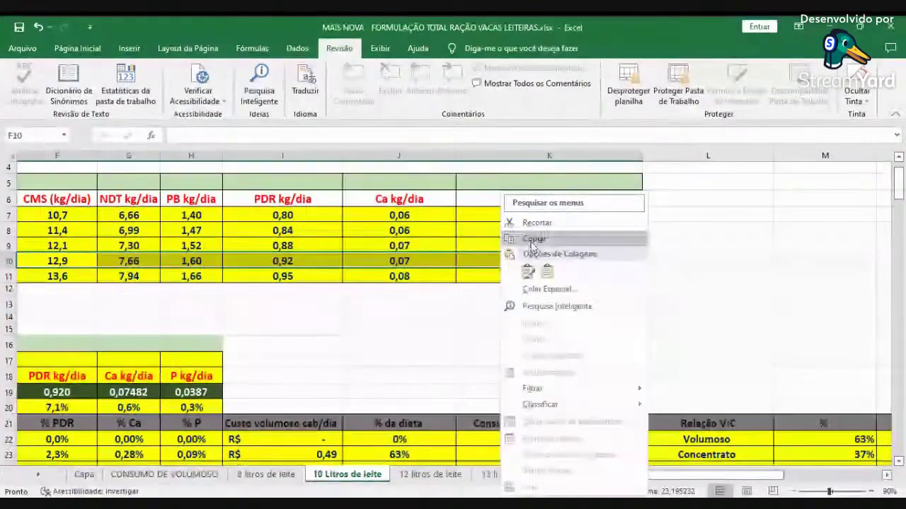
pyautogui.click(531, 237)
# Step: Paste the copied requirement values into the "Digitar a exigencia total do animal" row, starting at CMS (C19)
pyautogui.moveTo(549, 452); pyautogui.dragTo(550, 461)
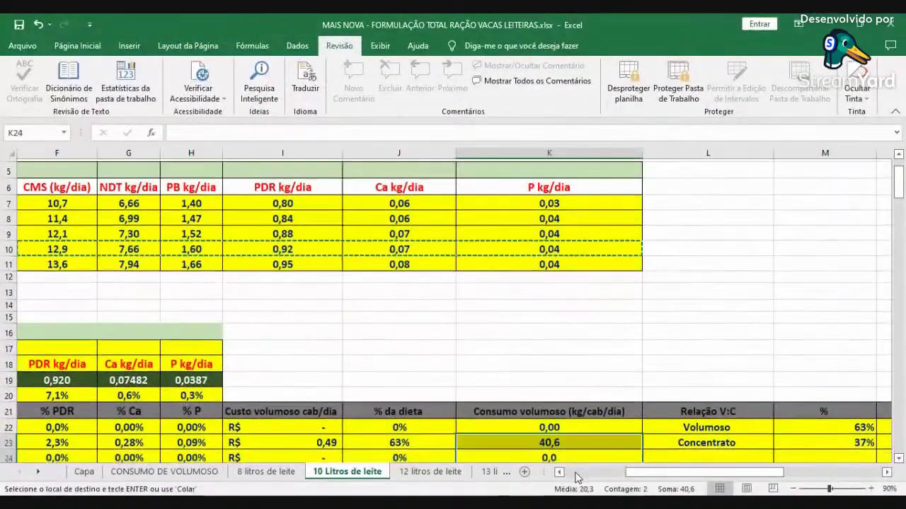
pyautogui.hscroll(-4, 453, 354)
pyautogui.rightClick(407, 374)
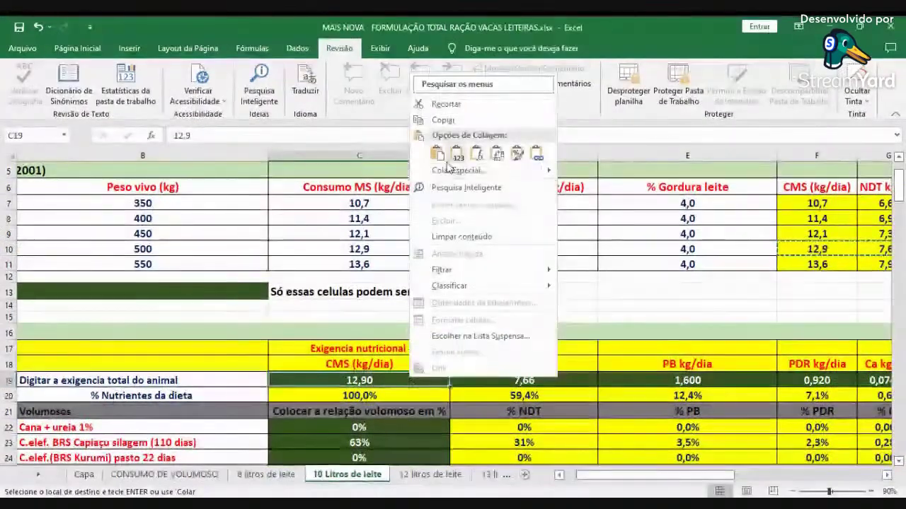
pyautogui.click(438, 143)
pyautogui.click(468, 315)
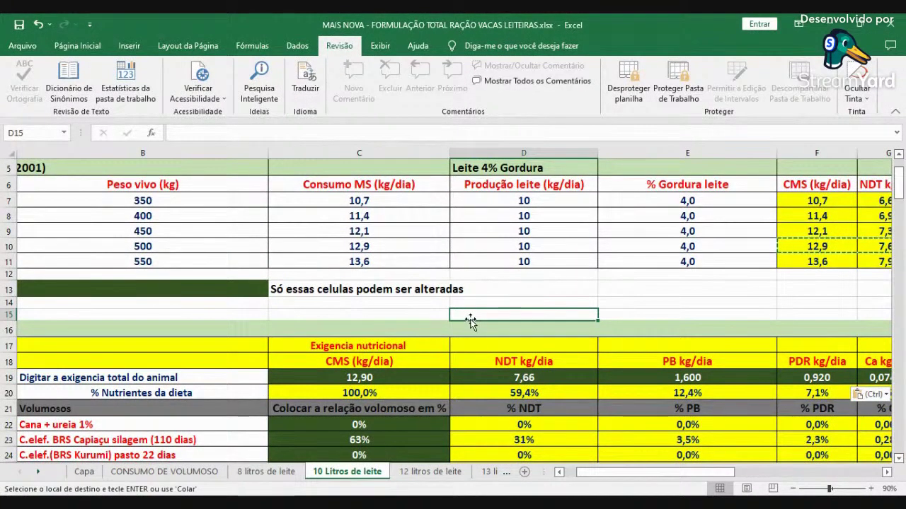
# Step: Review the pasted CMS requirement and the roughage share of the BRS Capiaçu silage in the diet balancing section
pyautogui.click(572, 477)
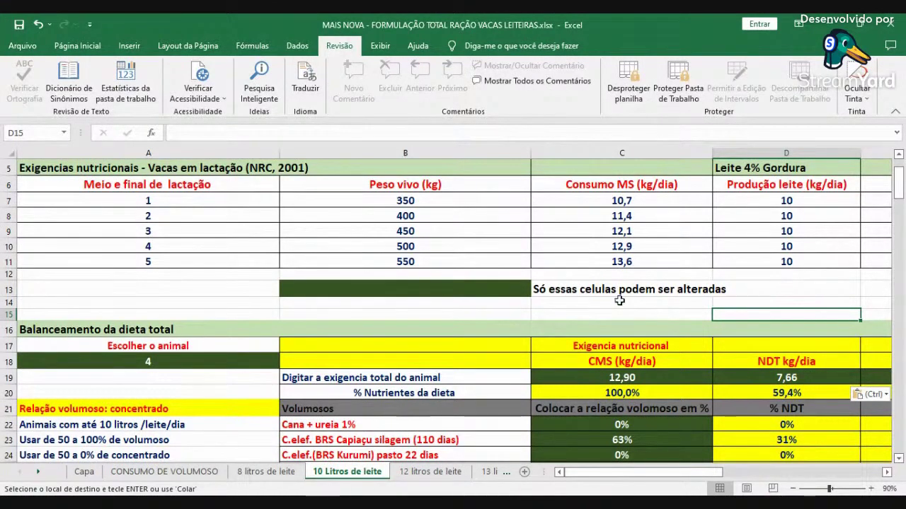
pyautogui.scroll(-1, 615, 319)
pyautogui.click(621, 327)
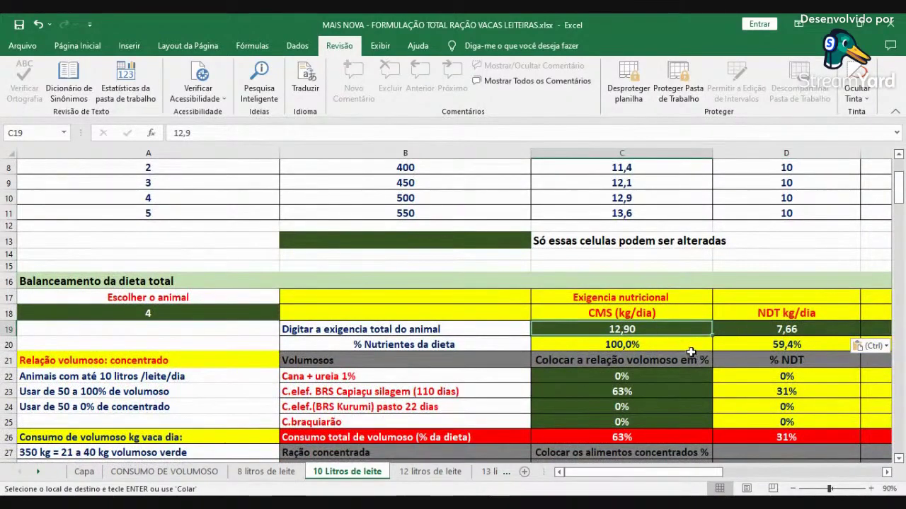
pyautogui.scroll(-2, 691, 352)
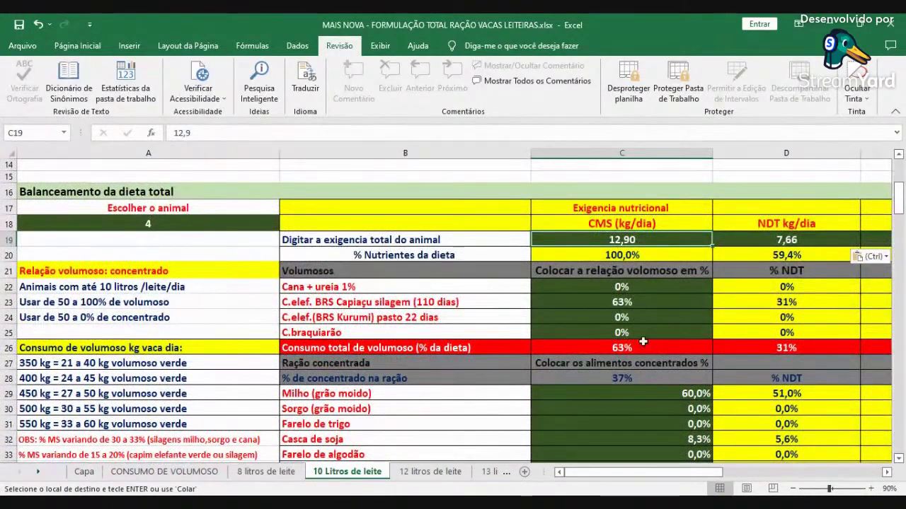
pyautogui.click(382, 303)
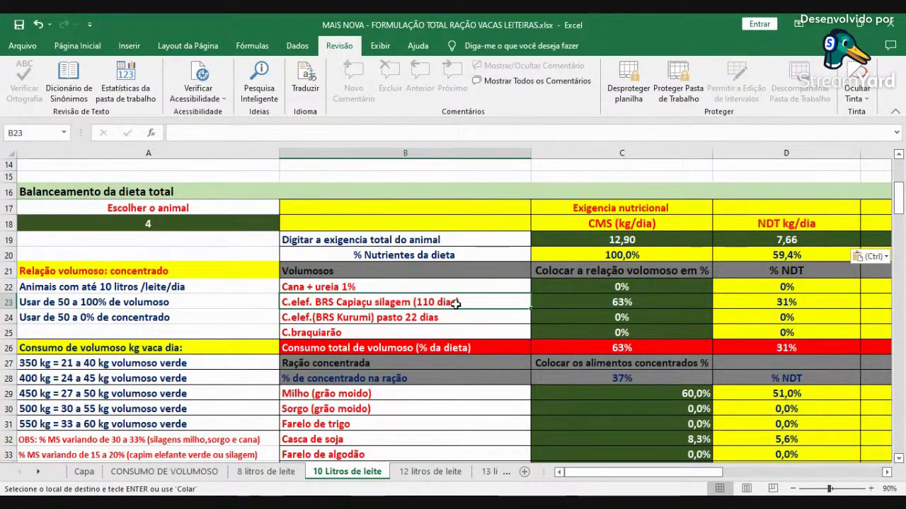
pyautogui.click(607, 302)
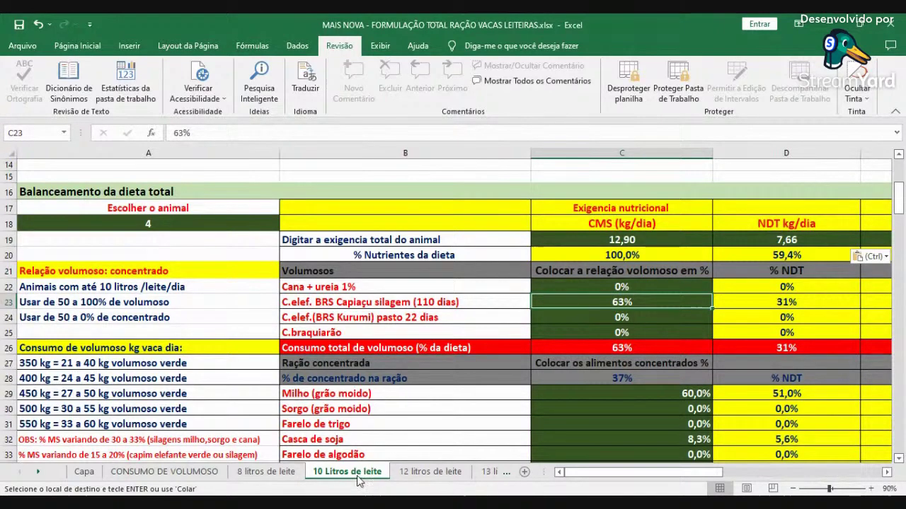
# Step: Copy the CMS through P requirement values again for the 500 kg cow producing 10 kg of milk per day
pyautogui.scroll(4, 400, 339)
pyautogui.click(400, 311)
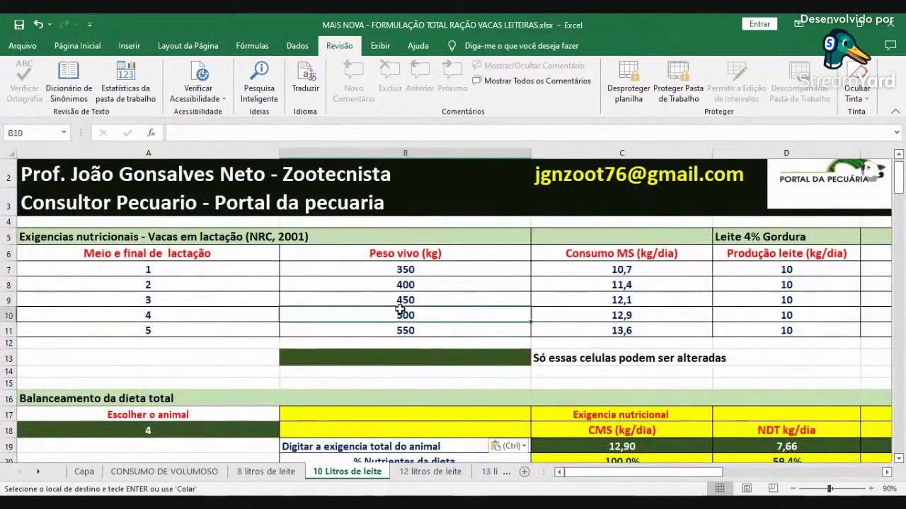
pyautogui.click(782, 311)
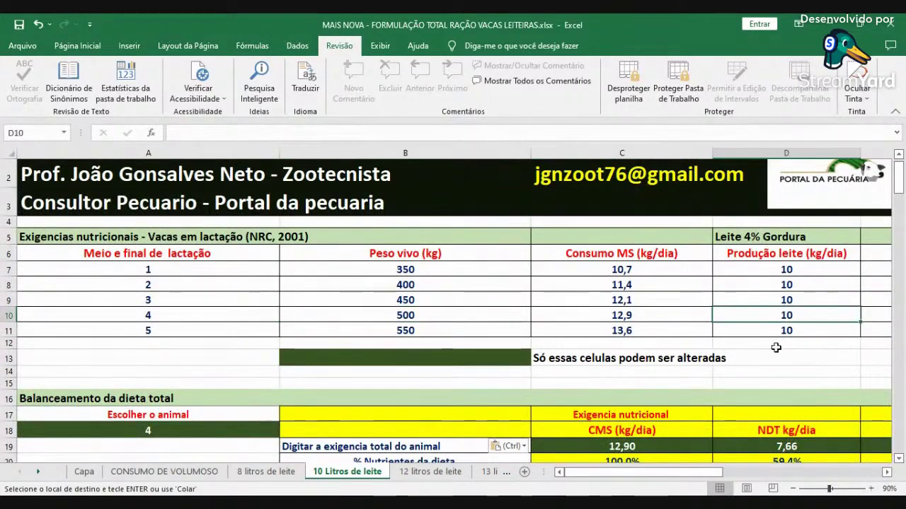
pyautogui.scroll(-2, 776, 347)
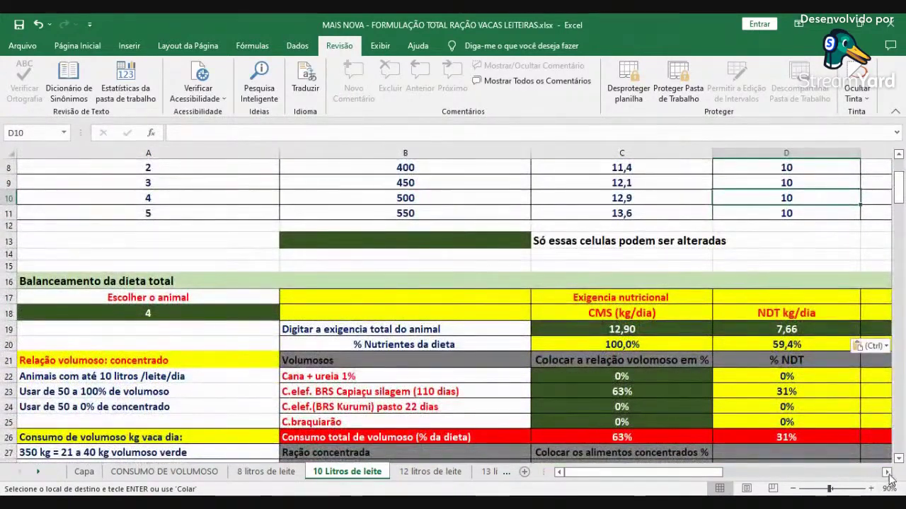
pyautogui.click(887, 473)
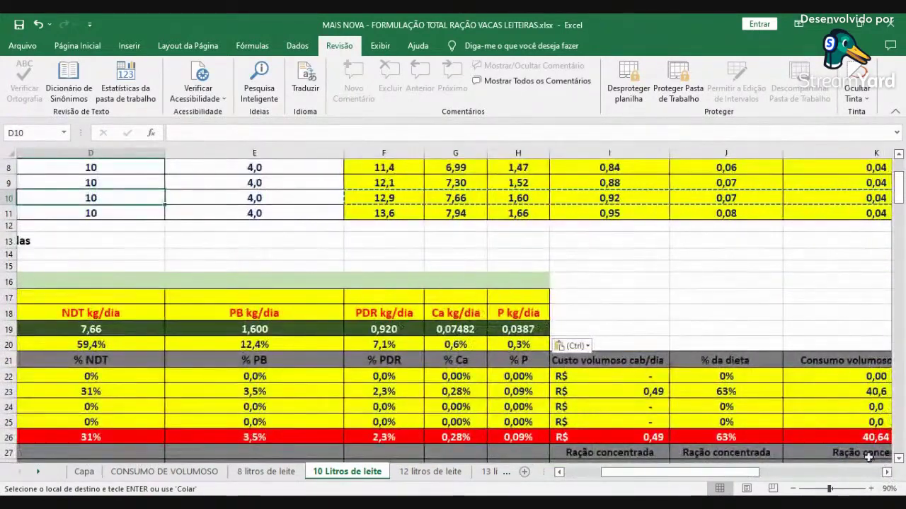
pyautogui.hscroll(1, 254, 247)
pyautogui.scroll(1, 253, 247)
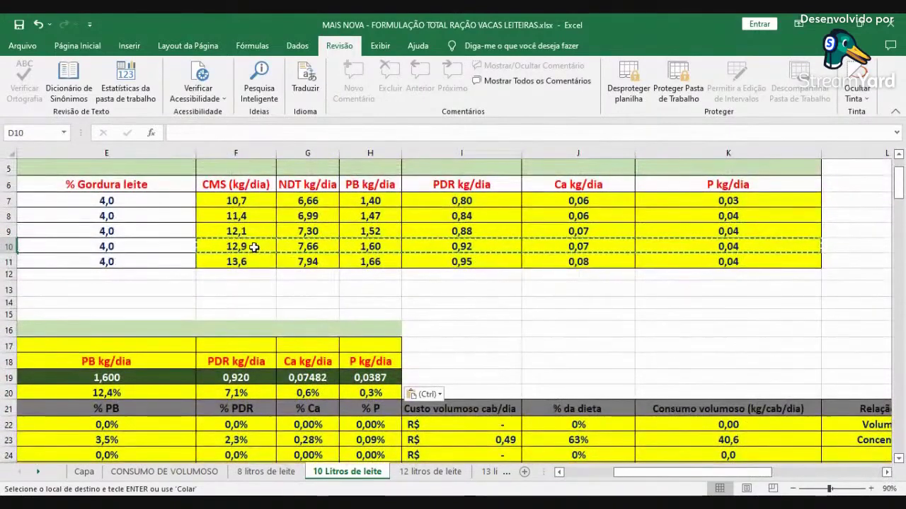
pyautogui.moveTo(253, 247); pyautogui.dragTo(690, 244)
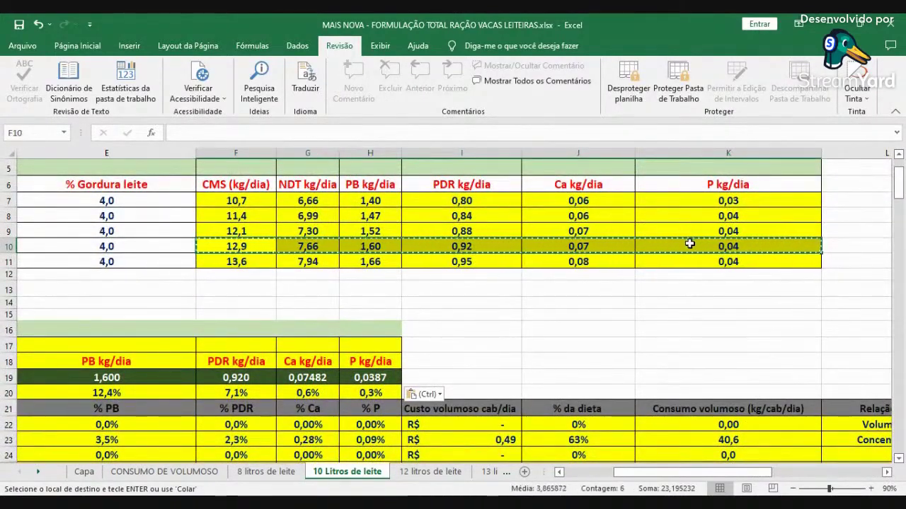
pyautogui.rightClick(690, 243)
# Step: Paste the recopied requirements over the diet balancing requirement row from C19 onward and clear the copy selection
pyautogui.click(640, 472)
pyautogui.moveTo(640, 472); pyautogui.dragTo(585, 475)
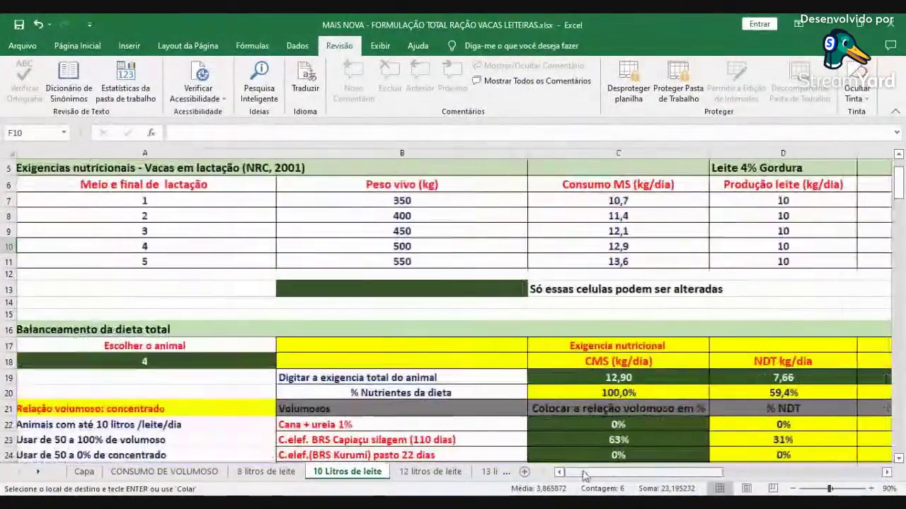
pyautogui.rightClick(594, 380)
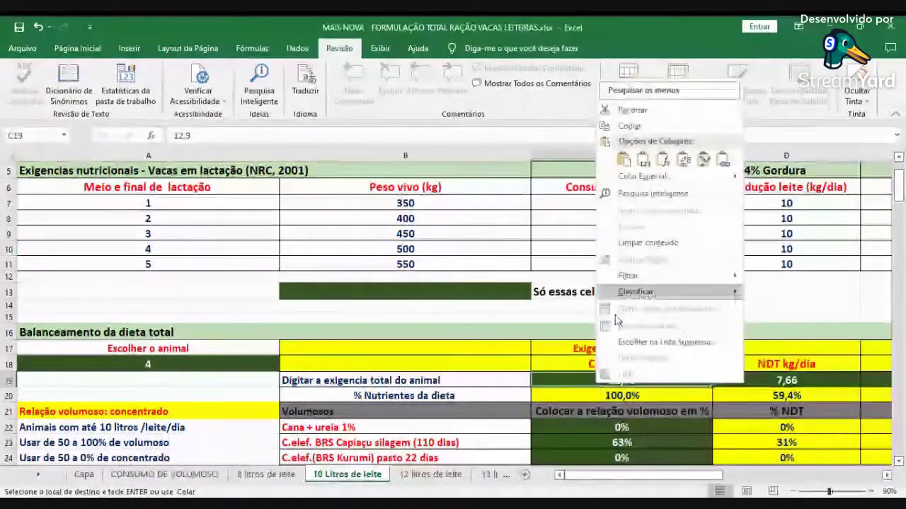
pyautogui.click(640, 197)
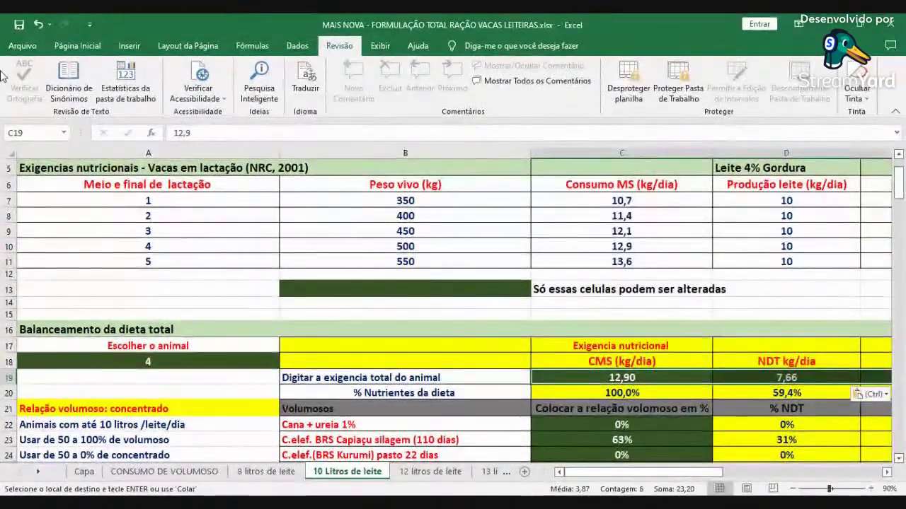
pyautogui.press('Escape')
pyautogui.click(589, 317)
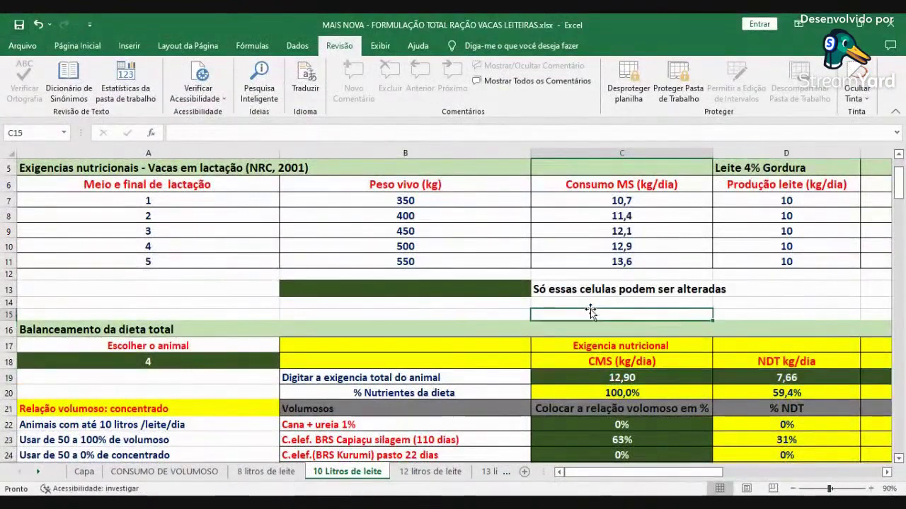
# Step: Look through the diet balancing totals and the "Alimentos utilizados" table with its costs and nutrient composition
pyautogui.scroll(-2, 591, 353)
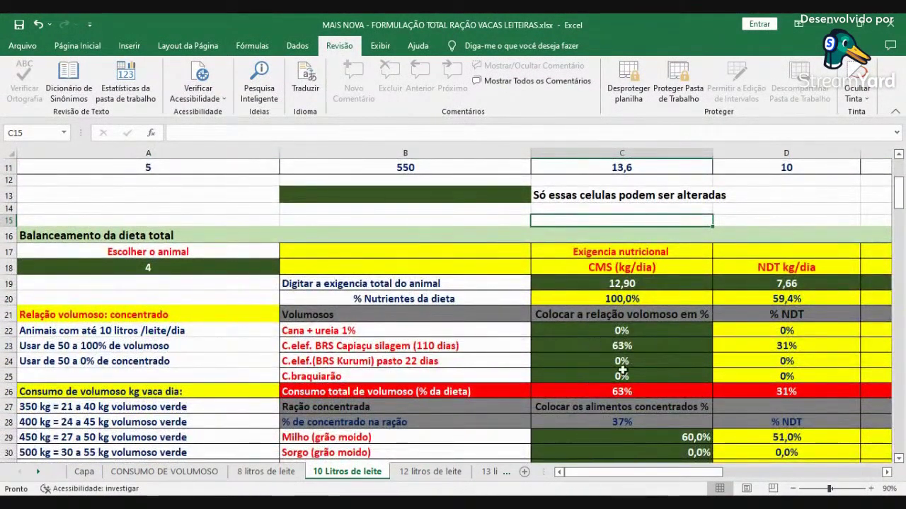
pyautogui.scroll(-11, 621, 368)
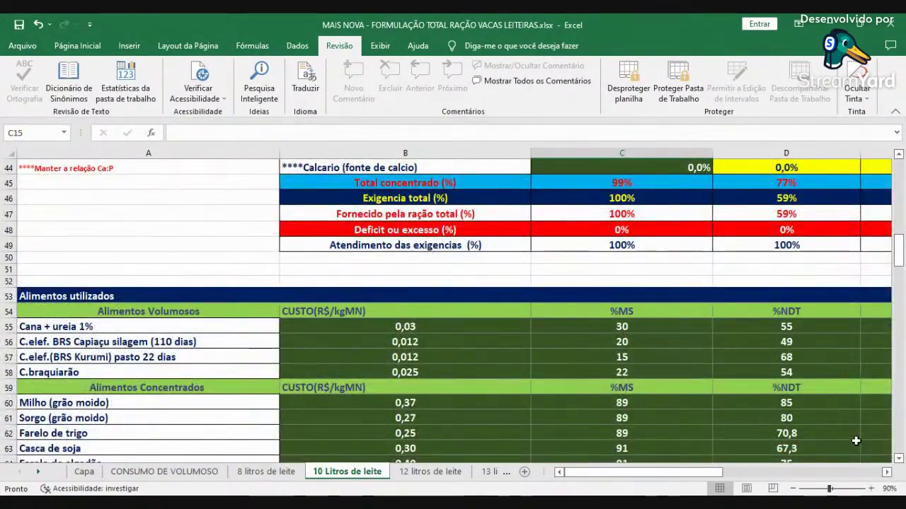
pyautogui.click(886, 472)
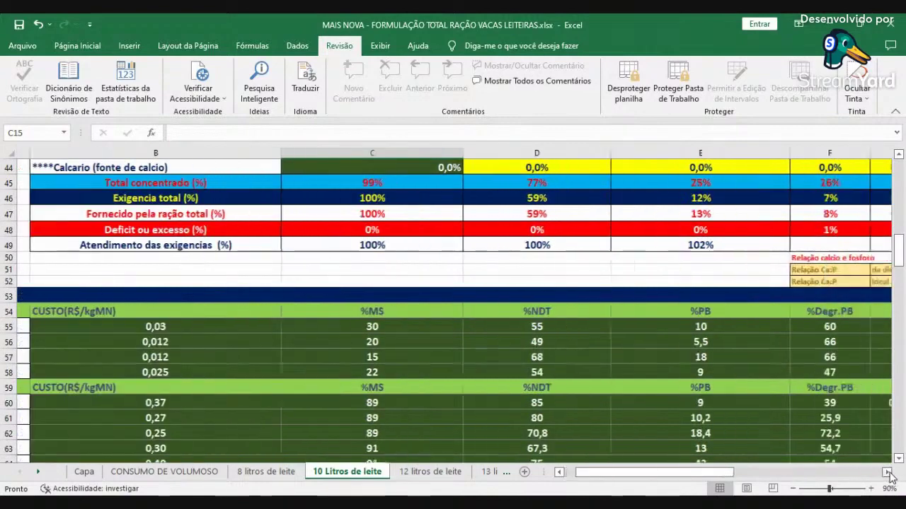
pyautogui.scroll(8, 716, 354)
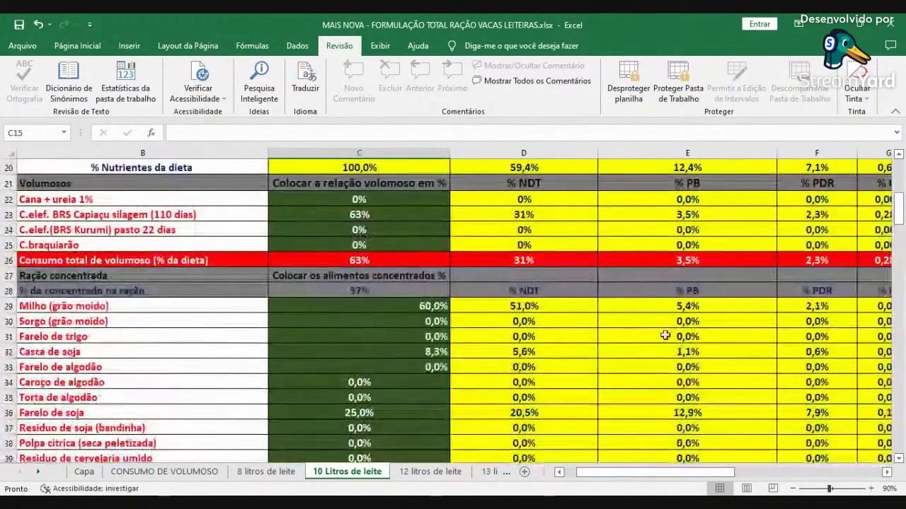
# Step: Examine the silage and concentrate shares and the inclusion rates of milho, casca de soja, farelo de soja and ureia
pyautogui.click(395, 219)
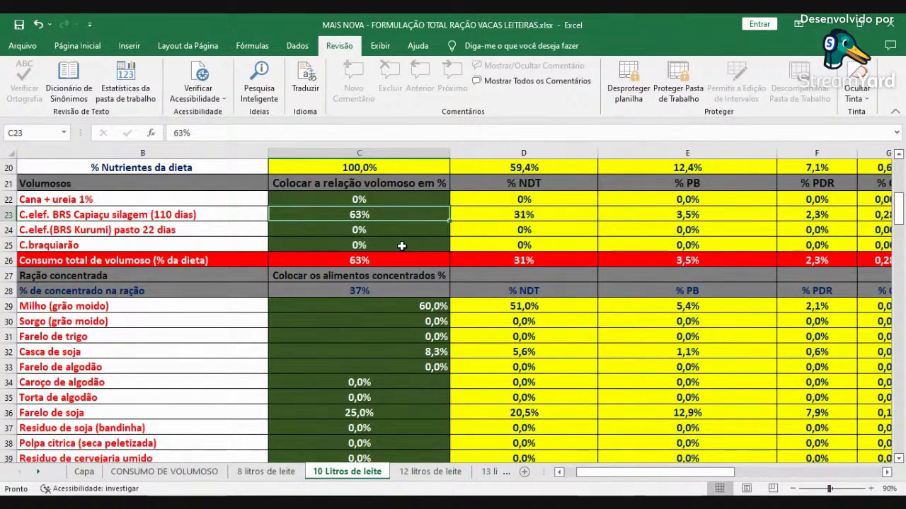
pyautogui.click(383, 291)
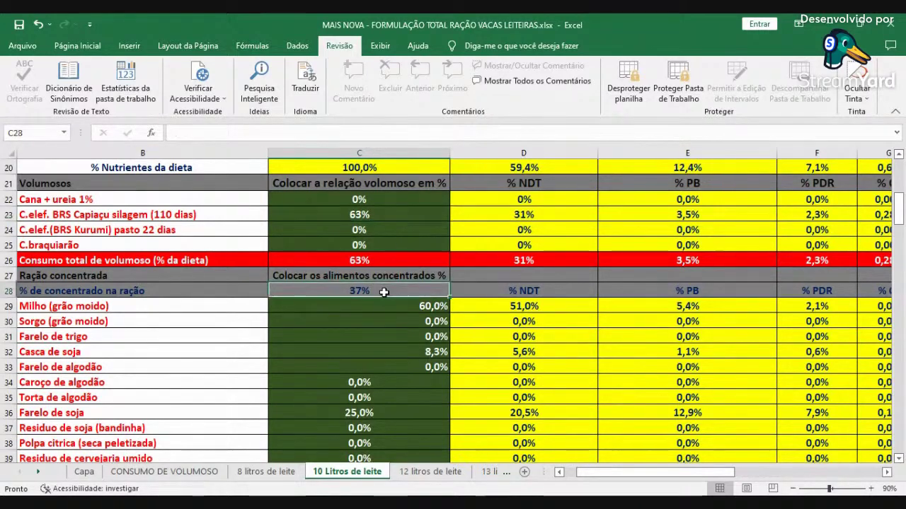
pyautogui.scroll(-3, 385, 377)
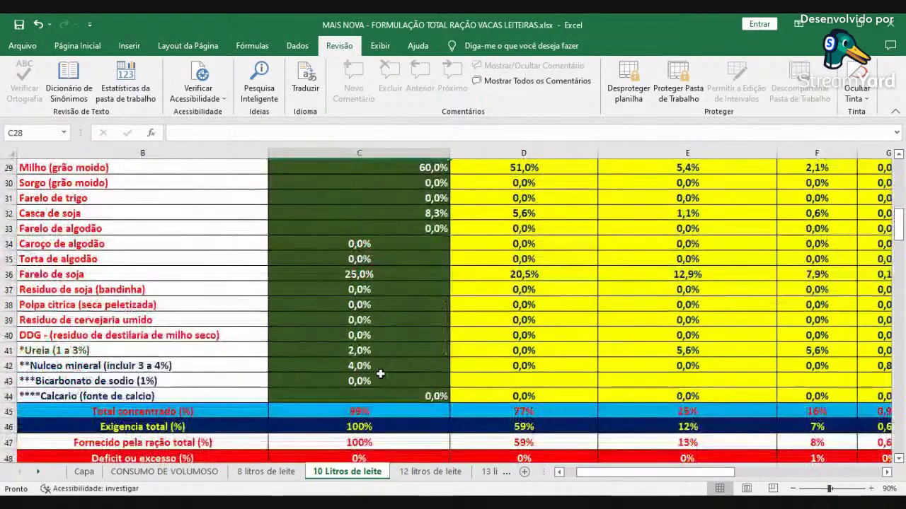
pyautogui.scroll(1, 379, 373)
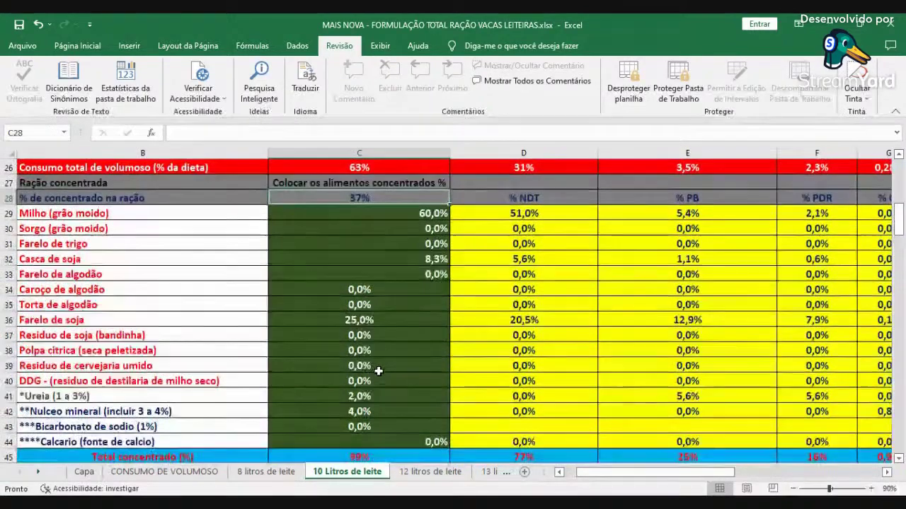
pyautogui.click(418, 214)
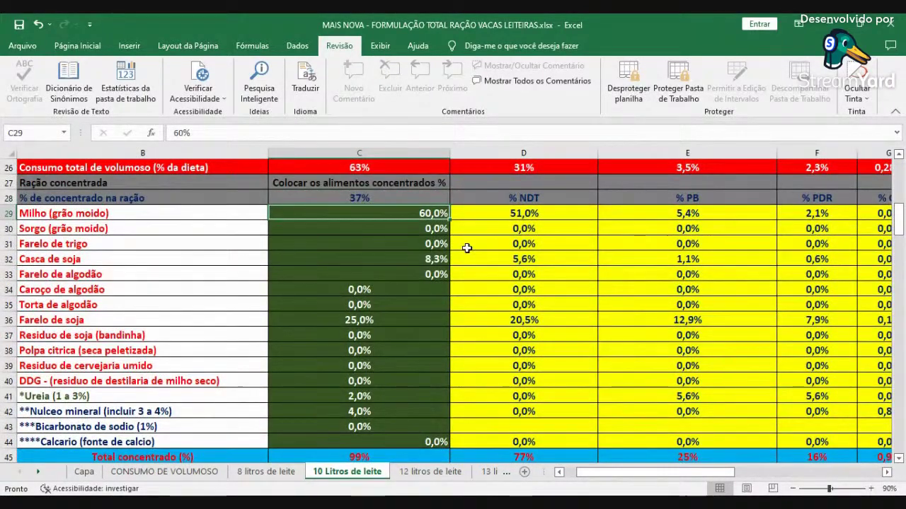
pyautogui.click(443, 259)
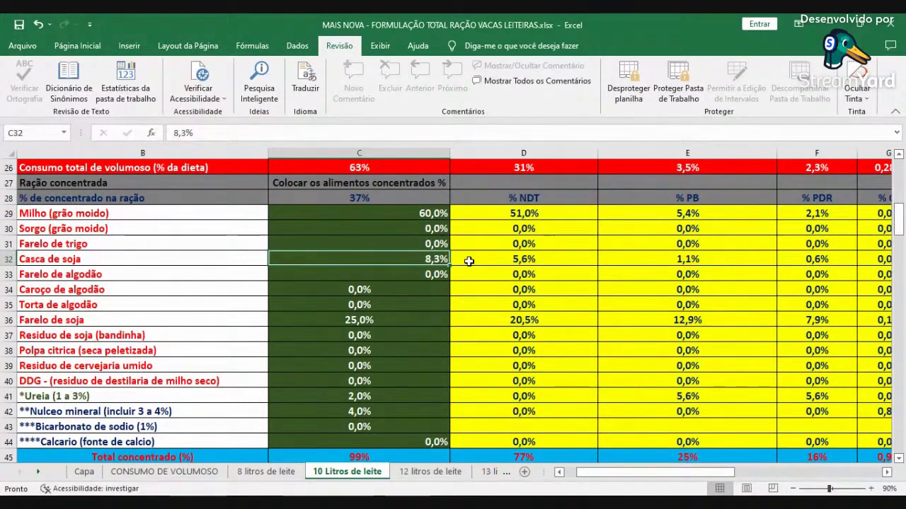
pyautogui.click(420, 319)
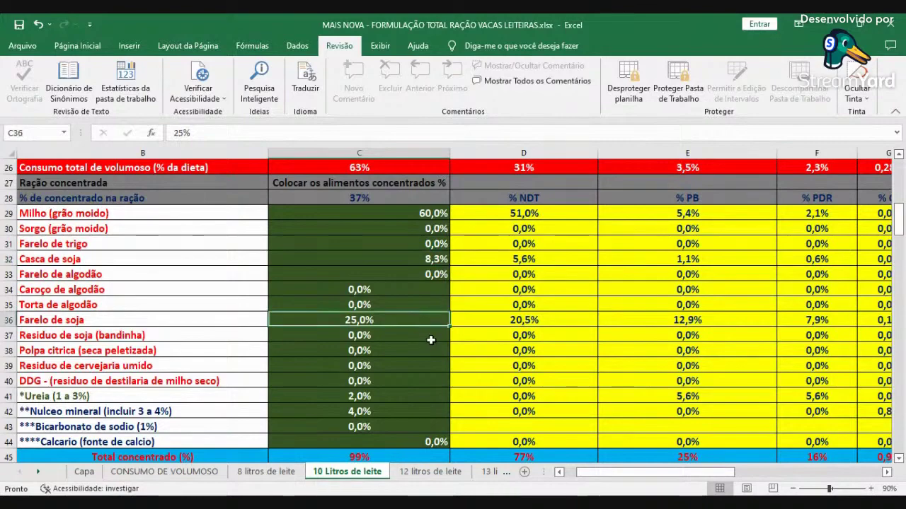
pyautogui.click(379, 398)
pyautogui.scroll(-1, 419, 391)
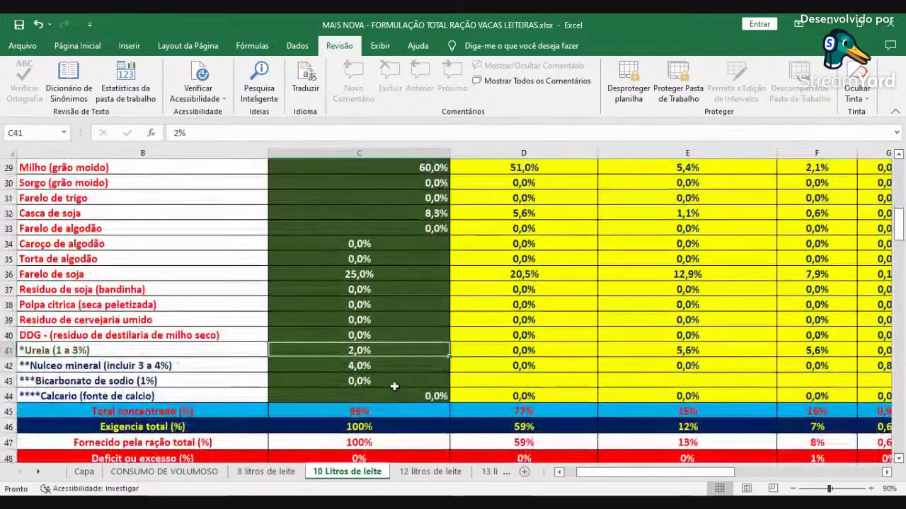
# Step: Set the milho (grão moido) inclusion in the concentrate to 61% and check the concentrate total
pyautogui.click(393, 366)
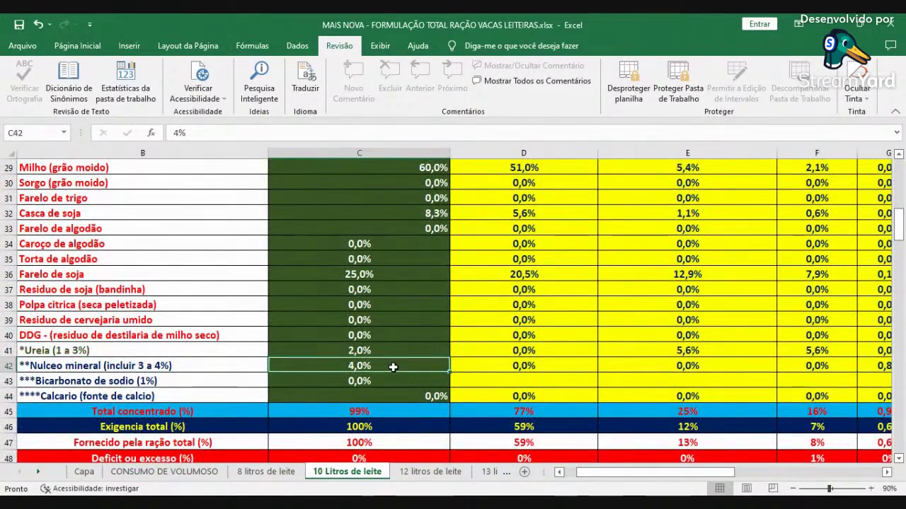
pyautogui.scroll(-1, 403, 368)
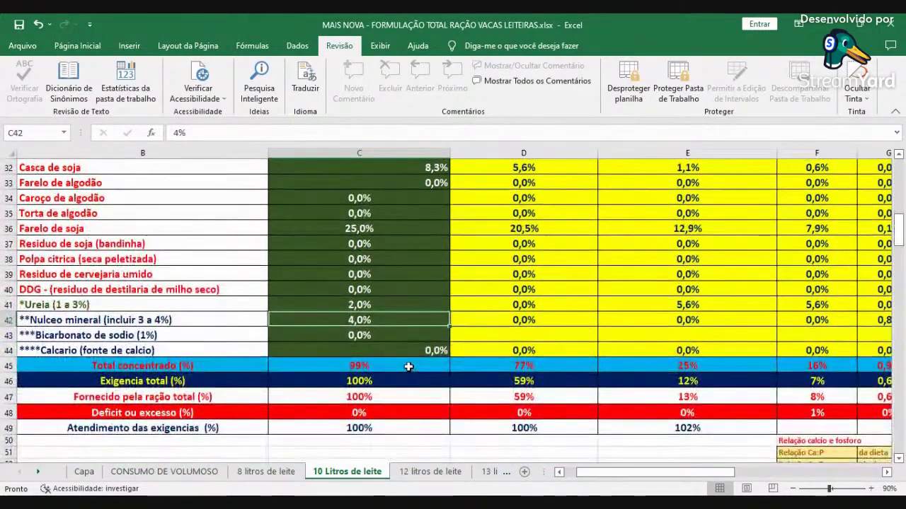
pyautogui.scroll(2, 410, 366)
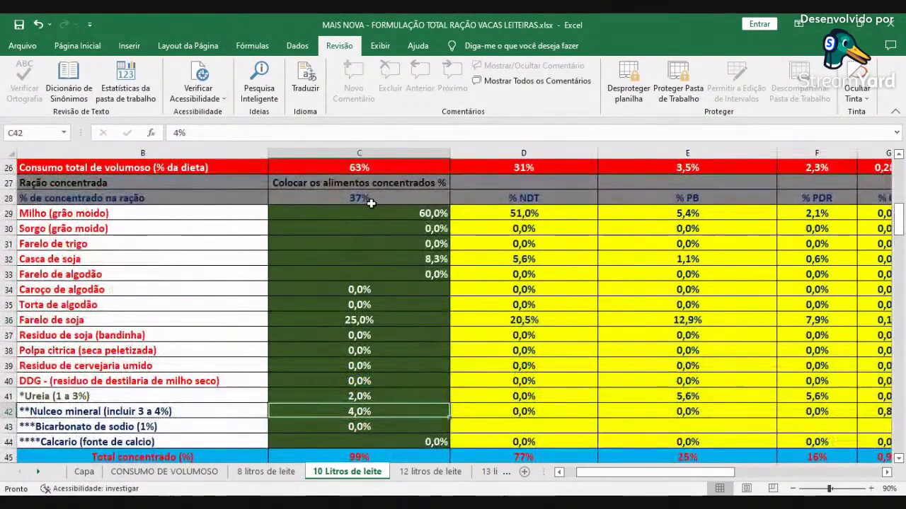
pyautogui.click(378, 213)
pyautogui.doubleClick(379, 214)
pyautogui.press('Left')
pyautogui.press('BackSpace')
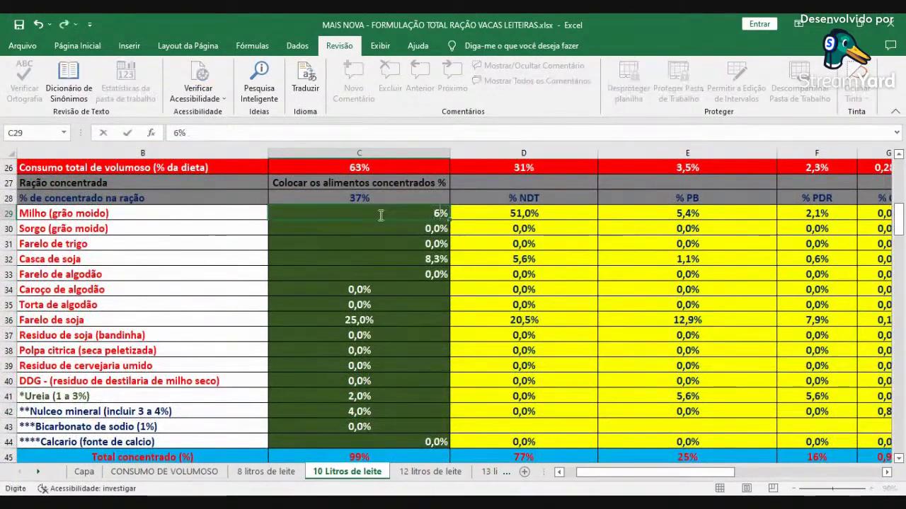
pyautogui.write('1')
pyautogui.press('Return')
pyautogui.scroll(-3, 445, 354)
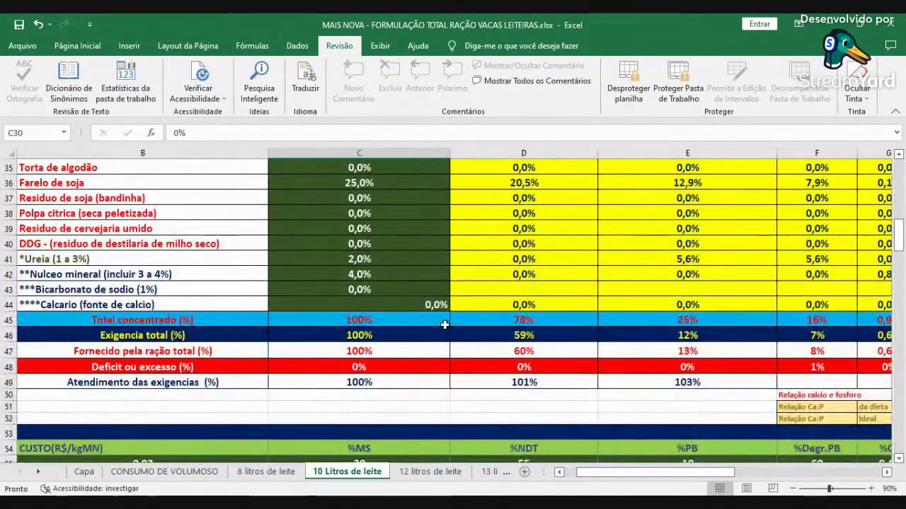
pyautogui.scroll(3, 440, 321)
# Step: Examine the milho, casca de soja and farelo de soja rates along with the concentrate's costs and batch quantities through column N
pyautogui.click(423, 212)
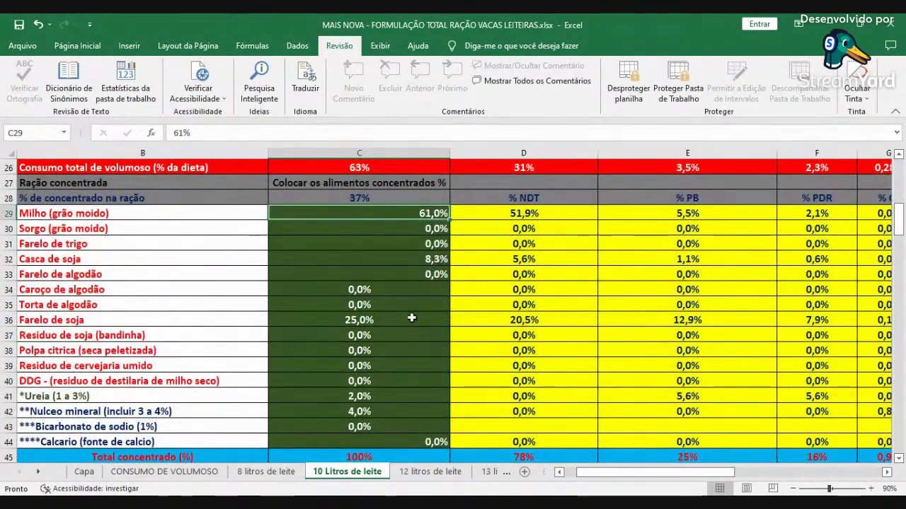
pyautogui.click(407, 257)
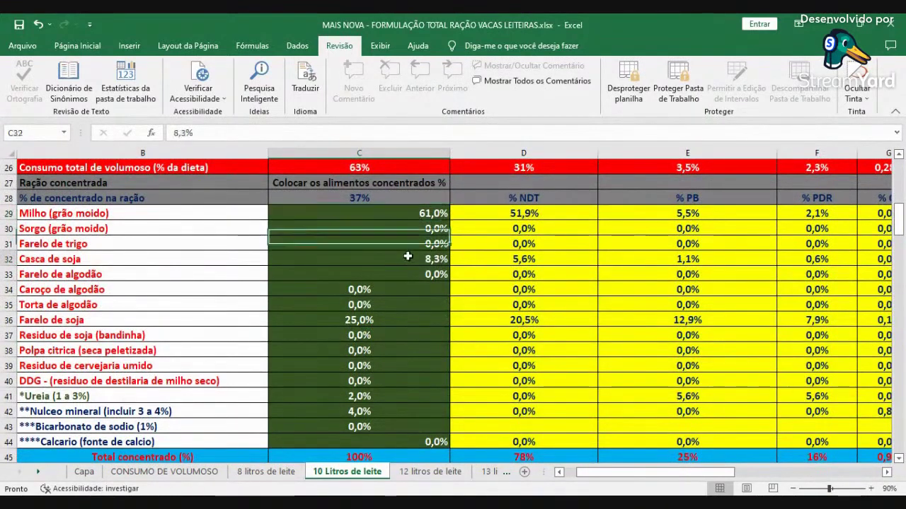
pyautogui.click(401, 322)
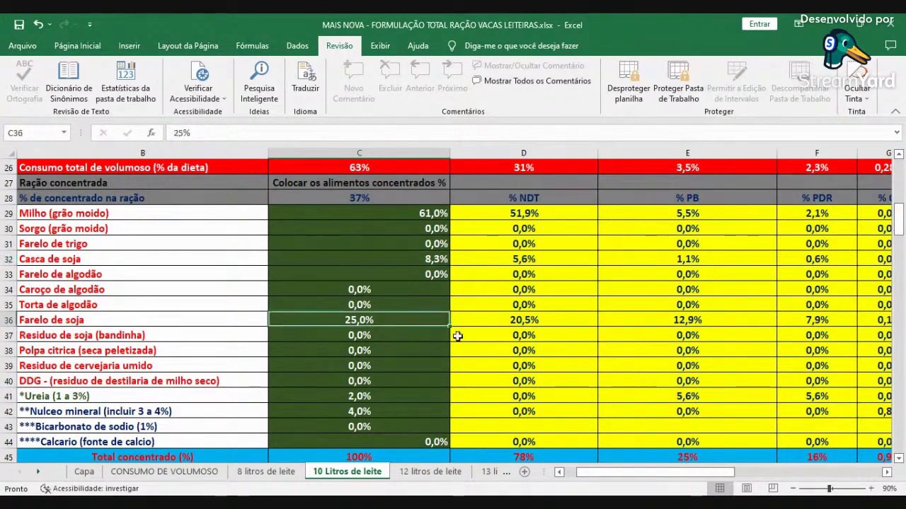
pyautogui.scroll(-1, 871, 460)
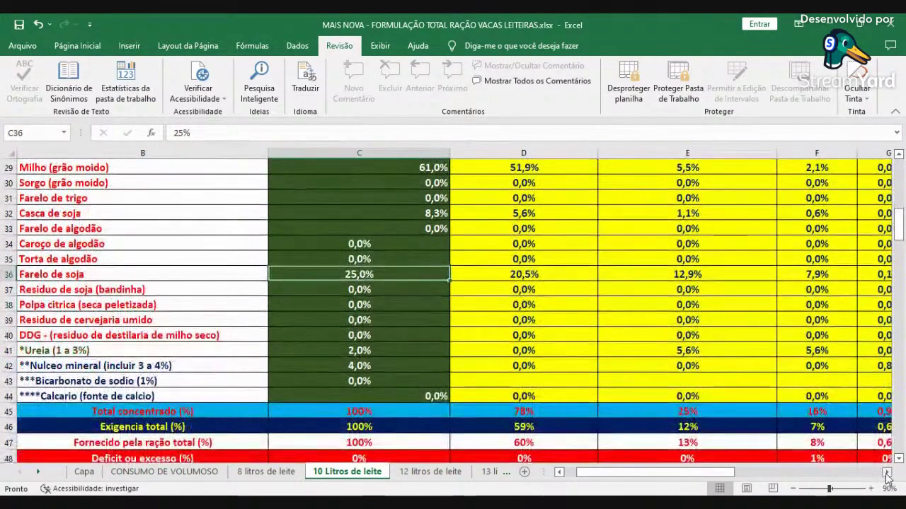
pyautogui.click(886, 471)
pyautogui.click(887, 472)
pyautogui.click(887, 472)
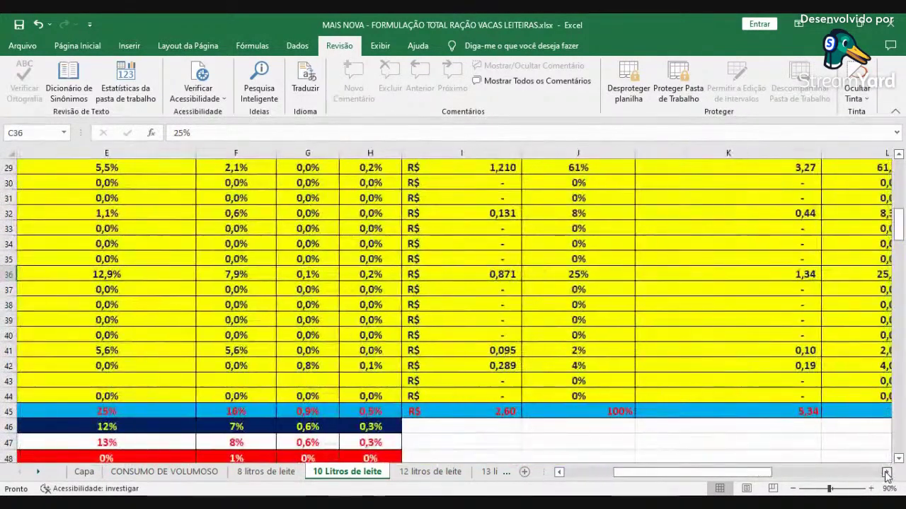
pyautogui.click(886, 473)
pyautogui.click(887, 473)
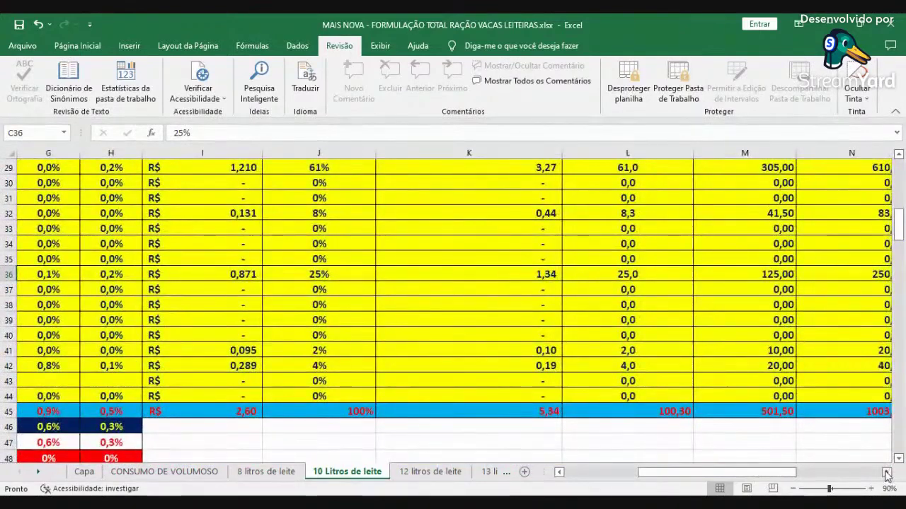
pyautogui.click(887, 473)
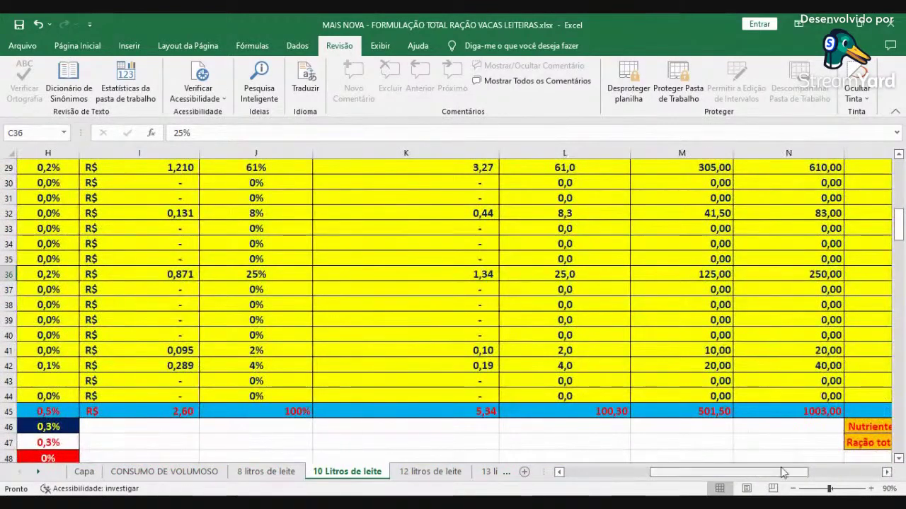
pyautogui.click(585, 472)
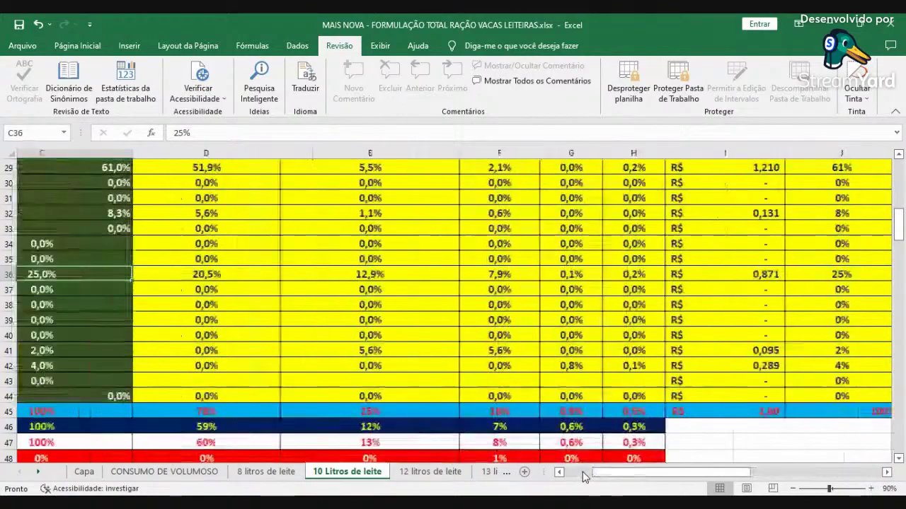
# Step: Set the casca de soja inclusion in the concentrate to 8%
pyautogui.click(580, 473)
pyautogui.scroll(2, 722, 259)
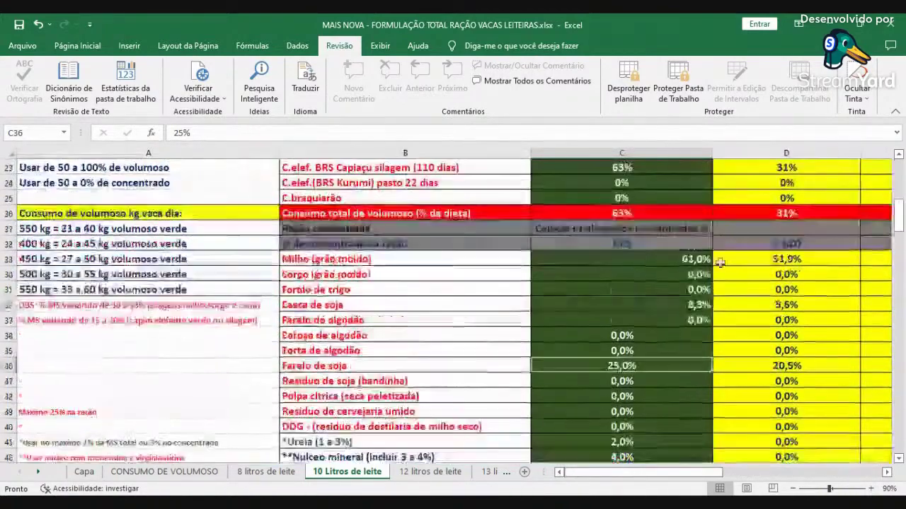
pyautogui.click(675, 305)
pyautogui.write('8')
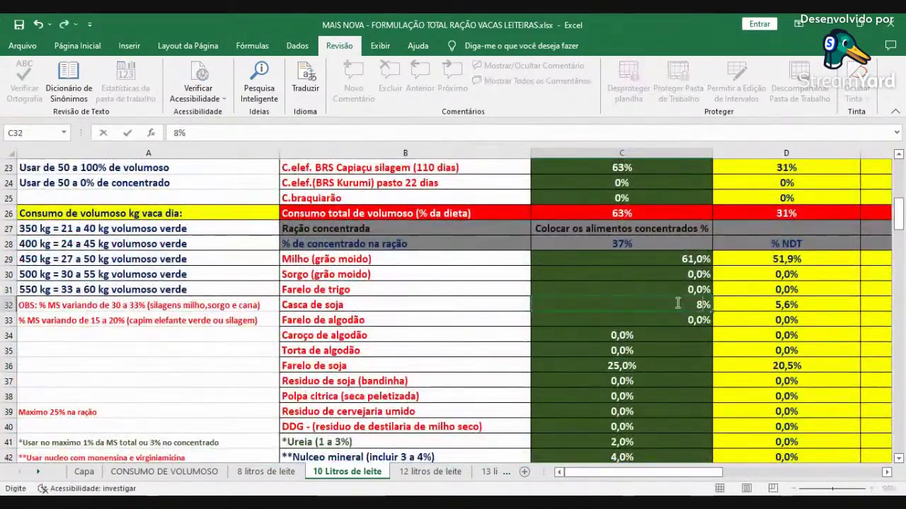
pyautogui.press('Return')
# Step: Check the batch quantity totals in columns L to O and the total ration's PB, NDT, FDN and EE percentages
pyautogui.scroll(-2, 738, 349)
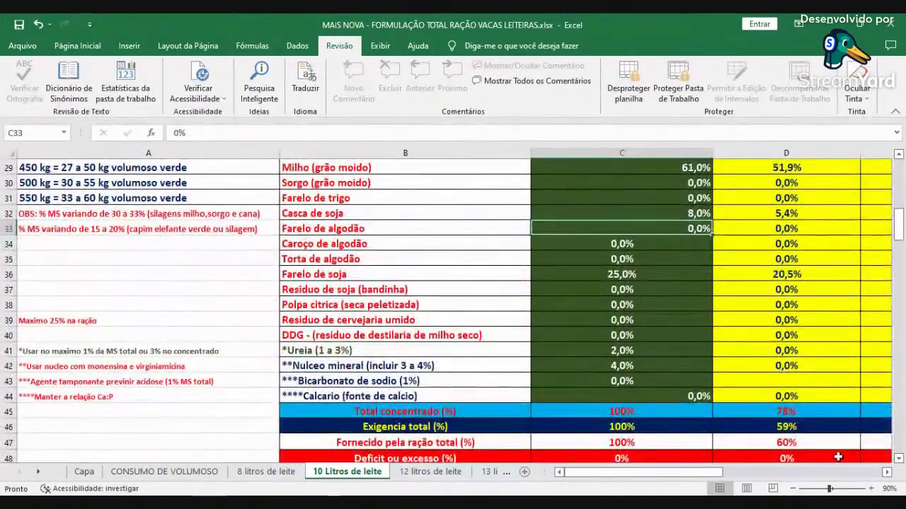
pyautogui.click(841, 474)
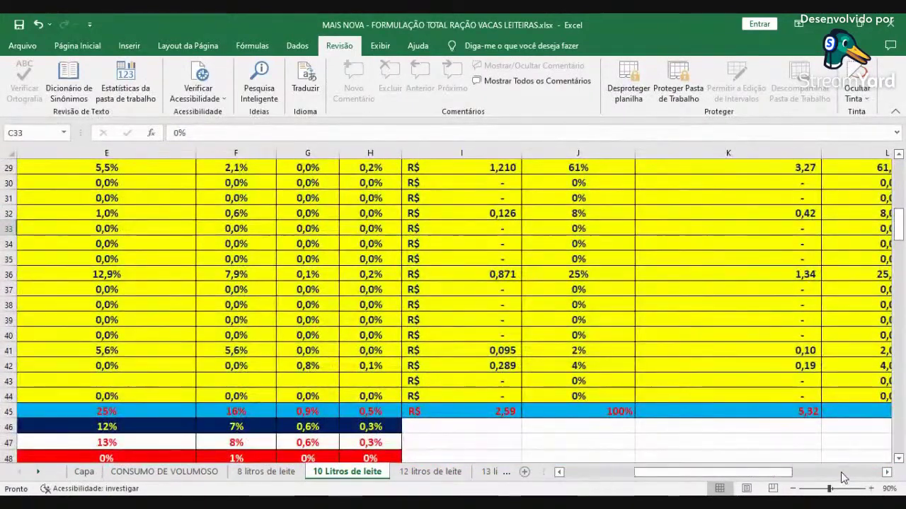
pyautogui.click(842, 473)
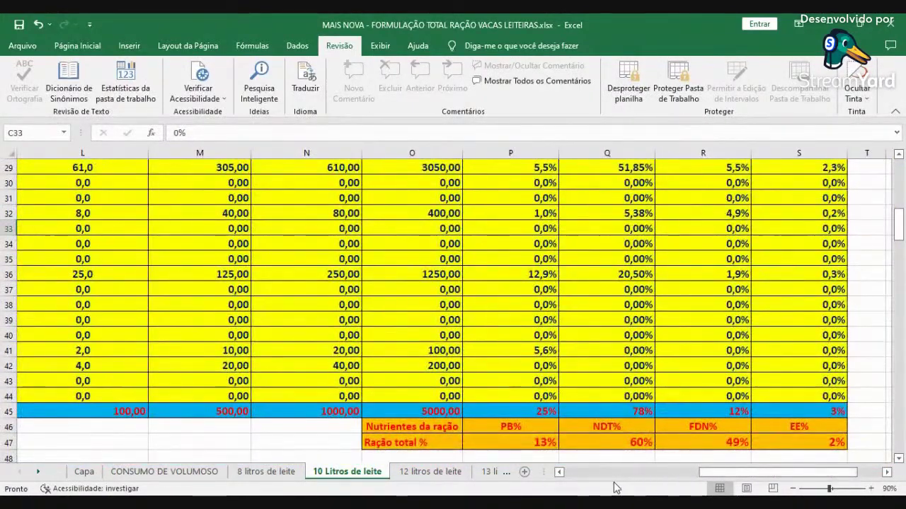
pyautogui.hscroll(-10, 692, 241)
pyautogui.scroll(1, 692, 241)
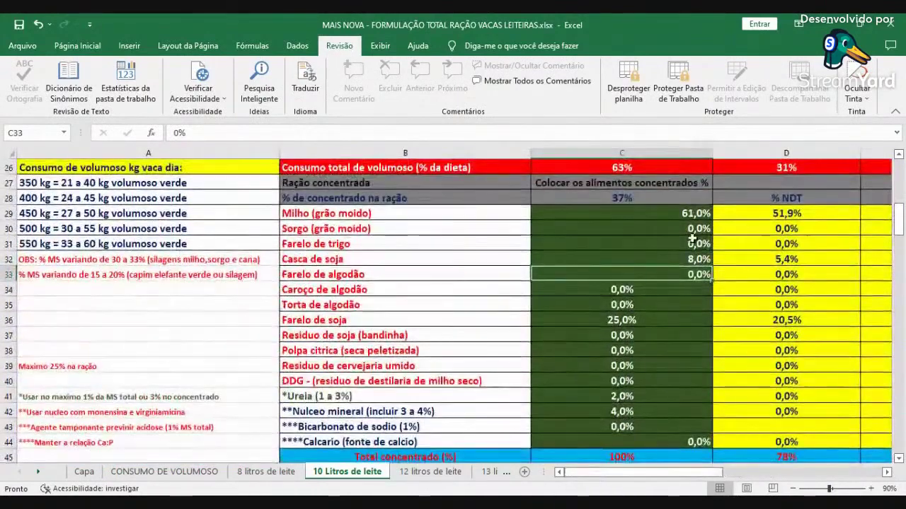
# Step: Review the milho and casca de soja rates and the diet's shares of BRS Capiaçu silage and concentrate
pyautogui.click(656, 215)
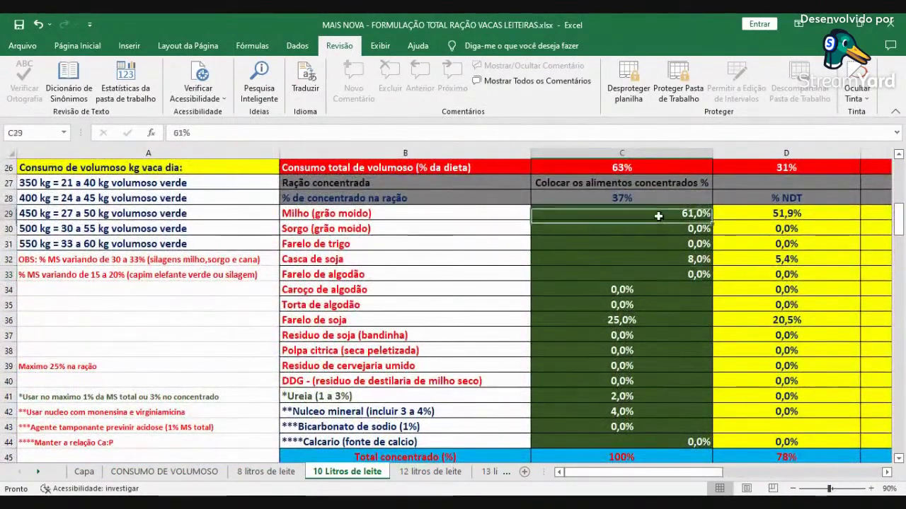
pyautogui.click(685, 259)
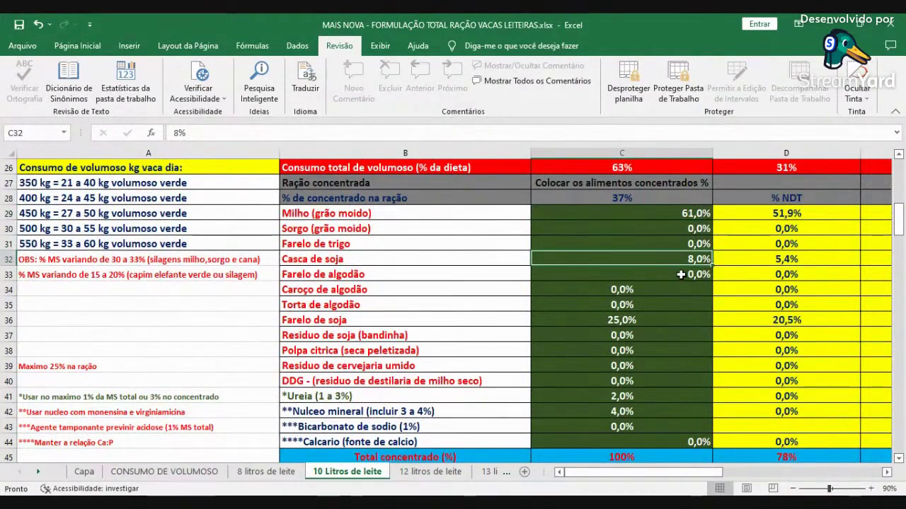
pyautogui.click(699, 216)
pyautogui.scroll(1, 704, 233)
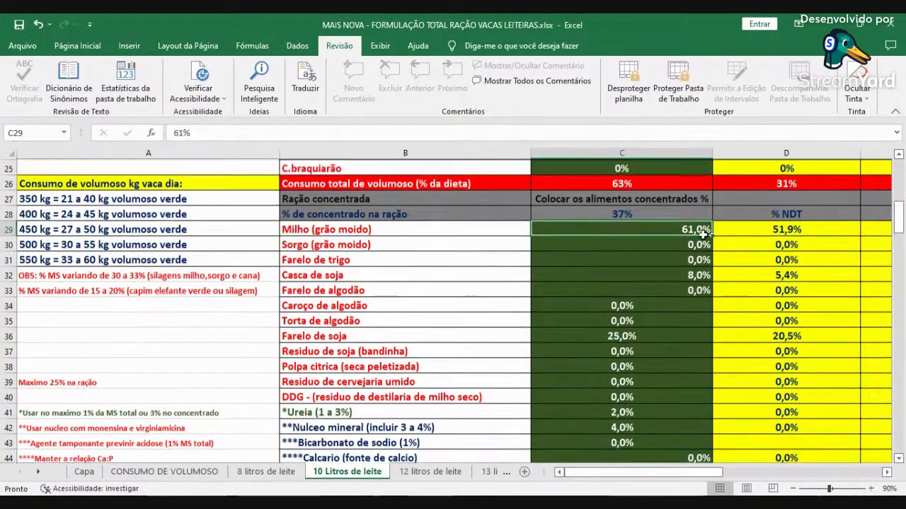
pyautogui.scroll(3, 704, 232)
pyautogui.click(648, 264)
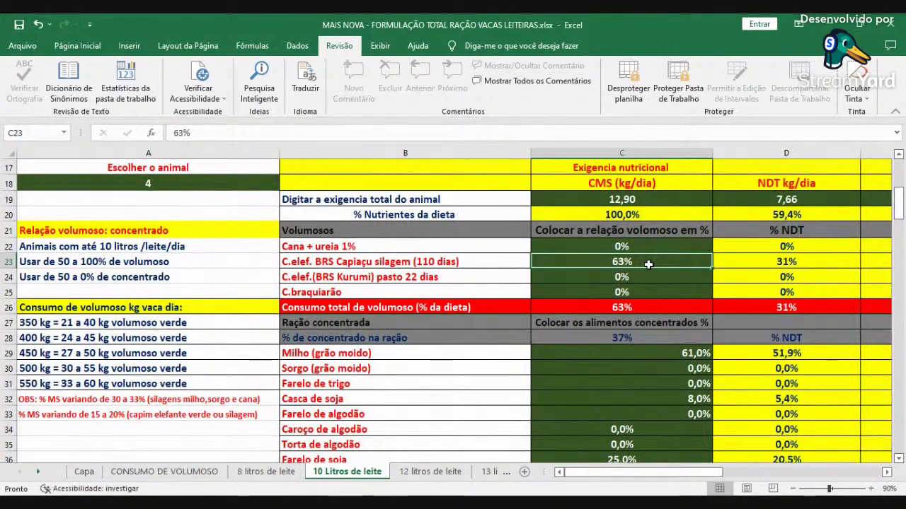
pyautogui.click(633, 334)
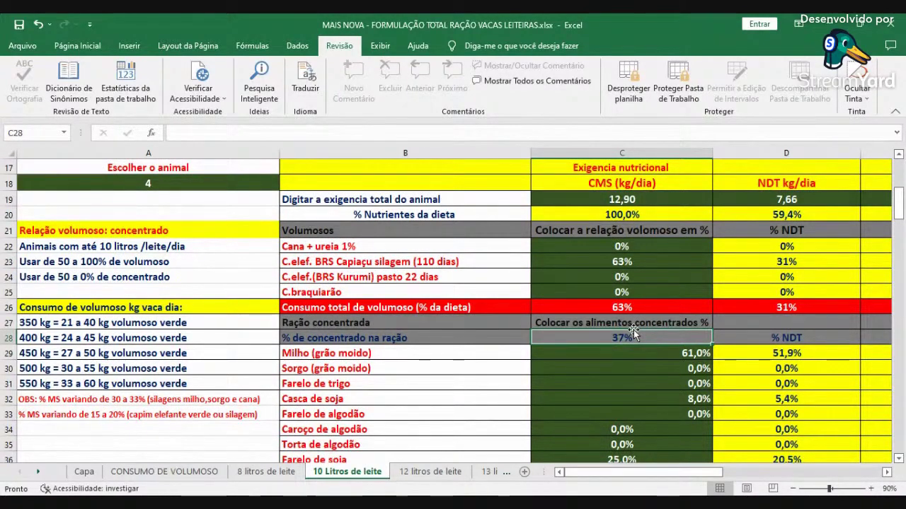
# Step: Go through the concentrate rates of milho, casca de soja, farelo de soja, ureia and núcleo mineral down to the concentrate total
pyautogui.scroll(-3, 667, 312)
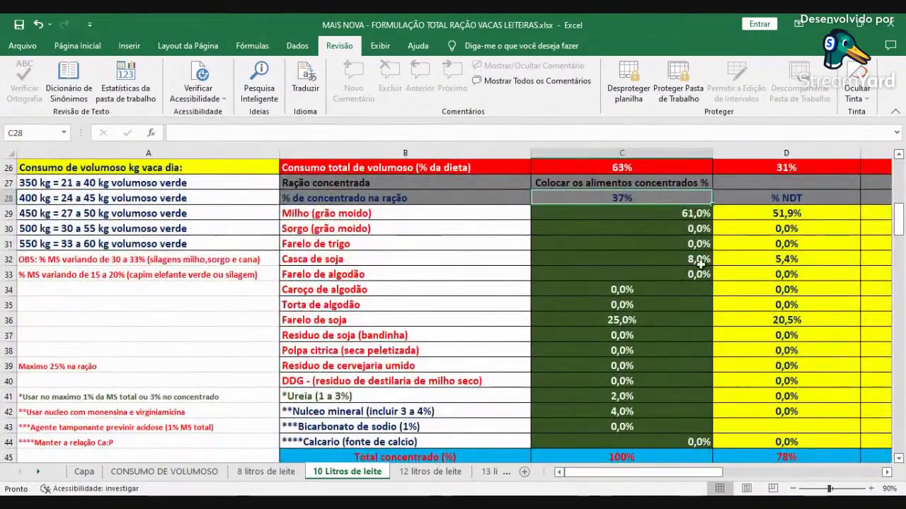
pyautogui.press('Down')
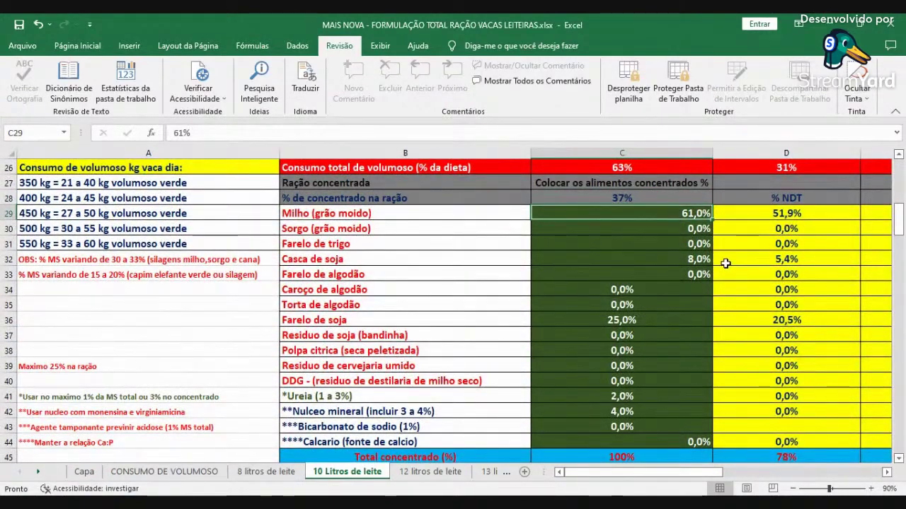
pyautogui.click(672, 257)
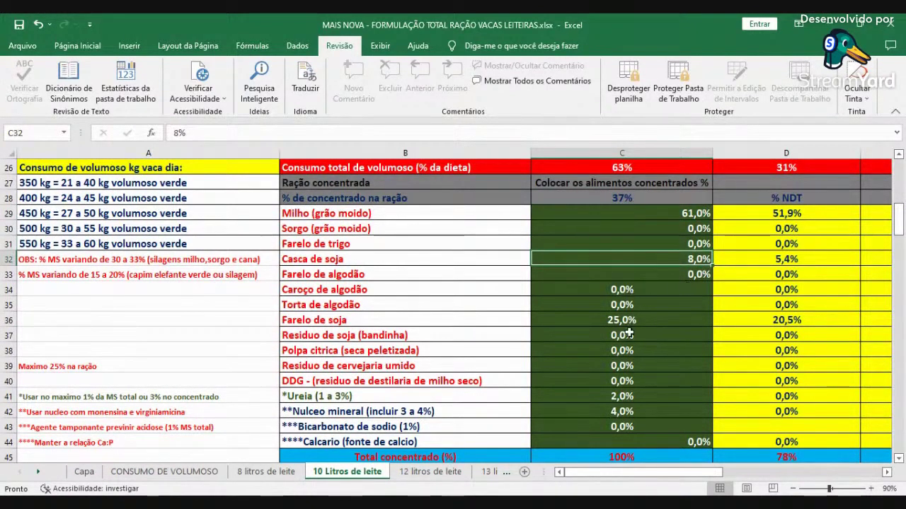
pyautogui.click(650, 323)
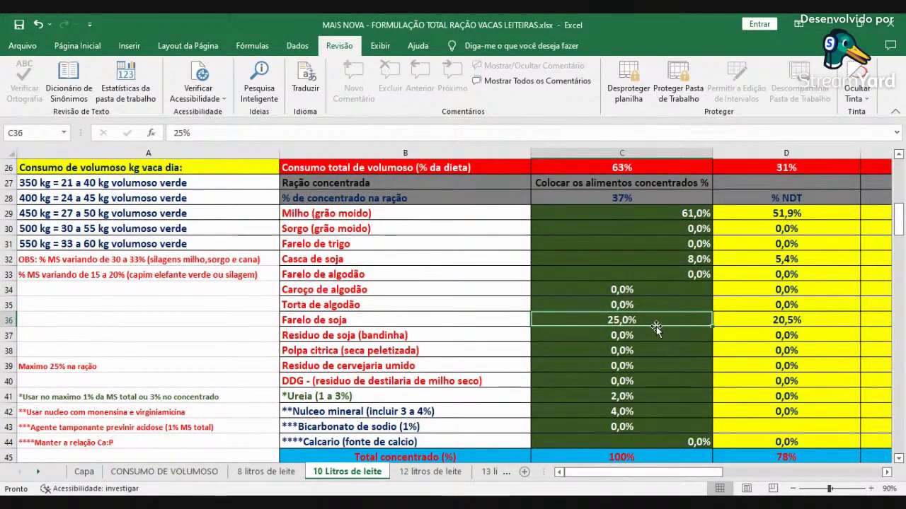
pyautogui.click(645, 394)
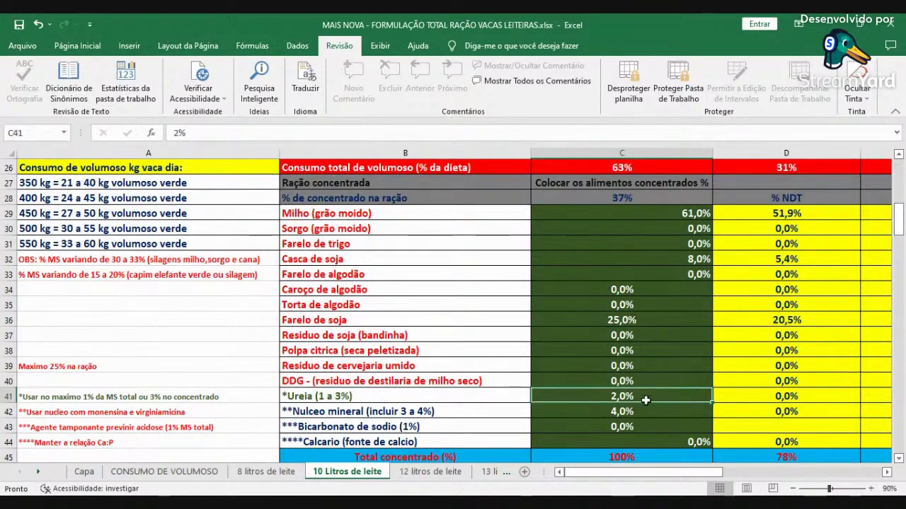
pyautogui.click(641, 413)
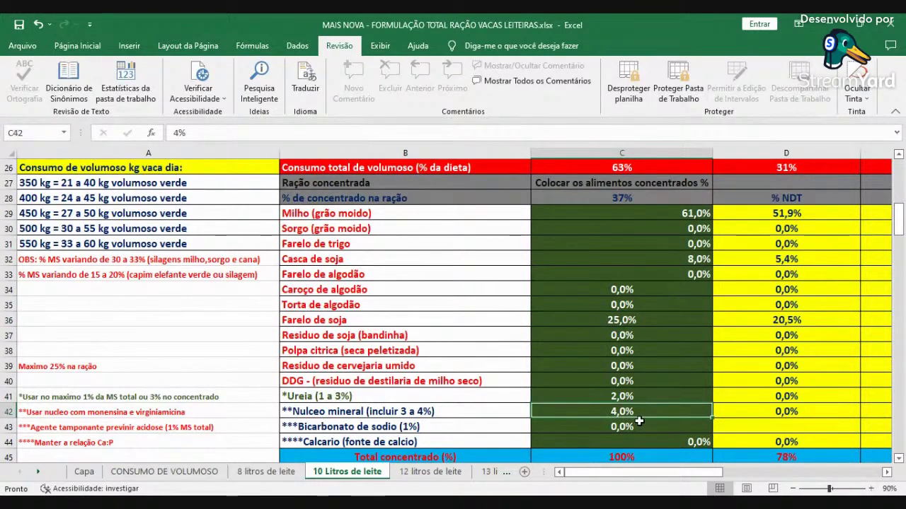
pyautogui.scroll(-1, 639, 421)
pyautogui.click(639, 414)
pyautogui.scroll(-1, 623, 421)
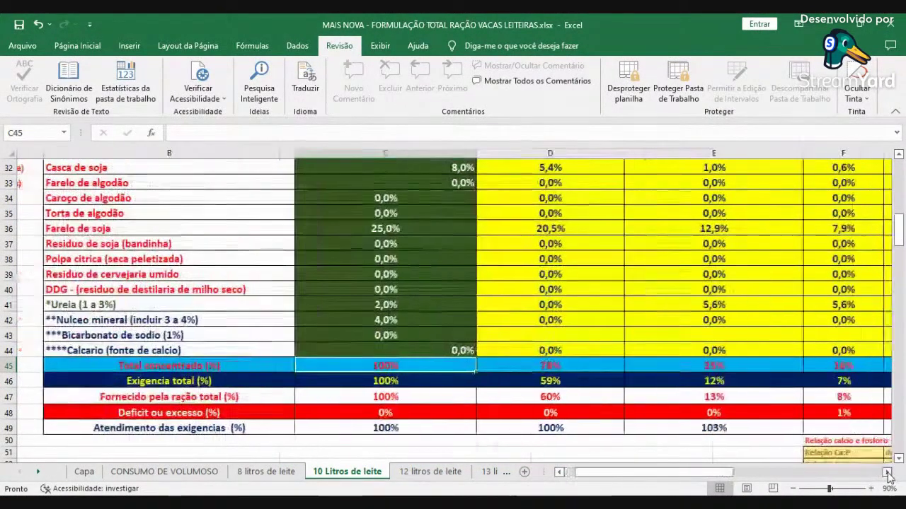
# Step: Check how far the NDT and PB requirements are met and the PDR deficit or excess
pyautogui.hscroll(2, 637, 453)
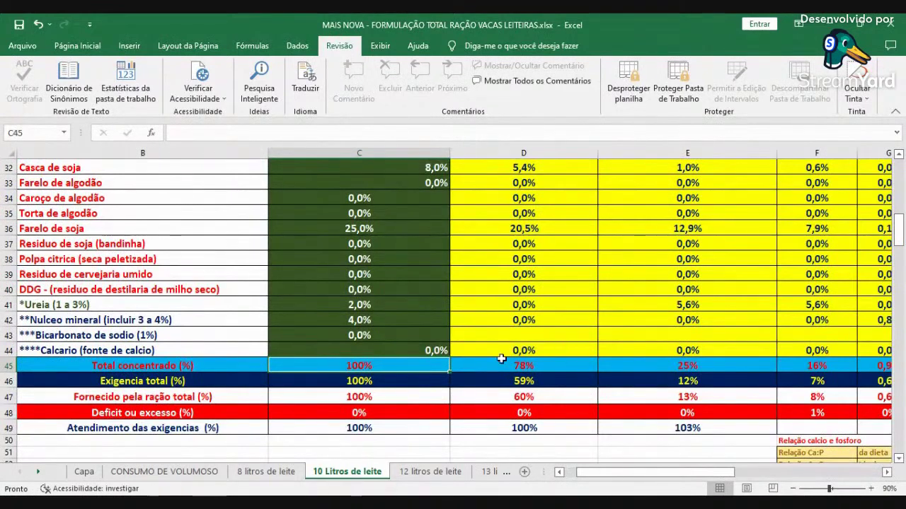
pyautogui.click(544, 426)
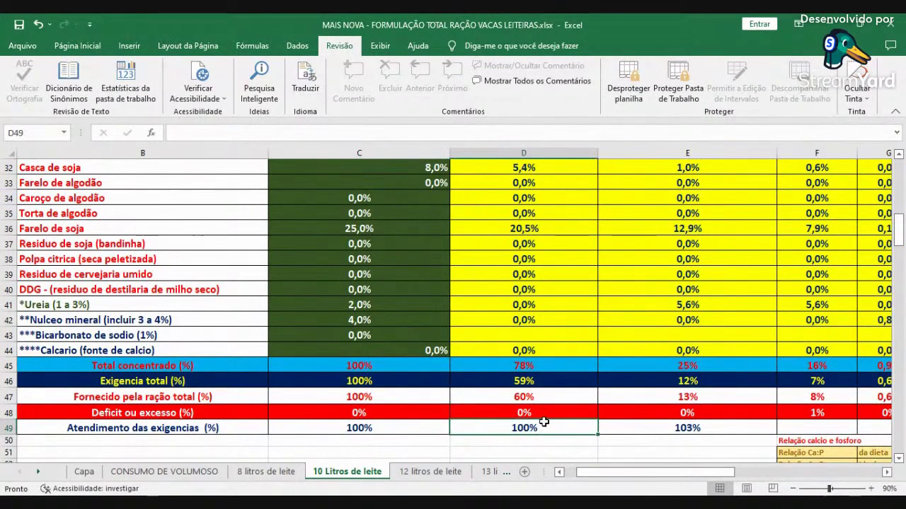
pyautogui.click(644, 429)
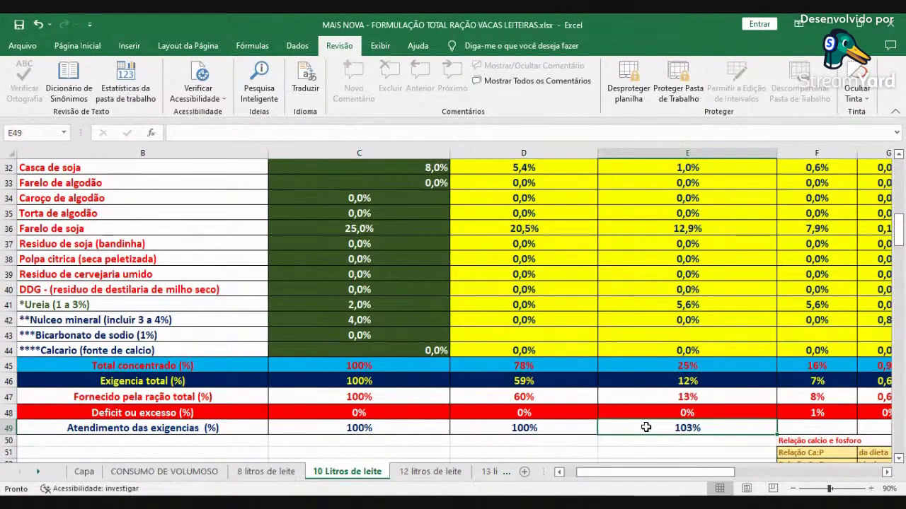
pyautogui.click(886, 472)
pyautogui.click(584, 415)
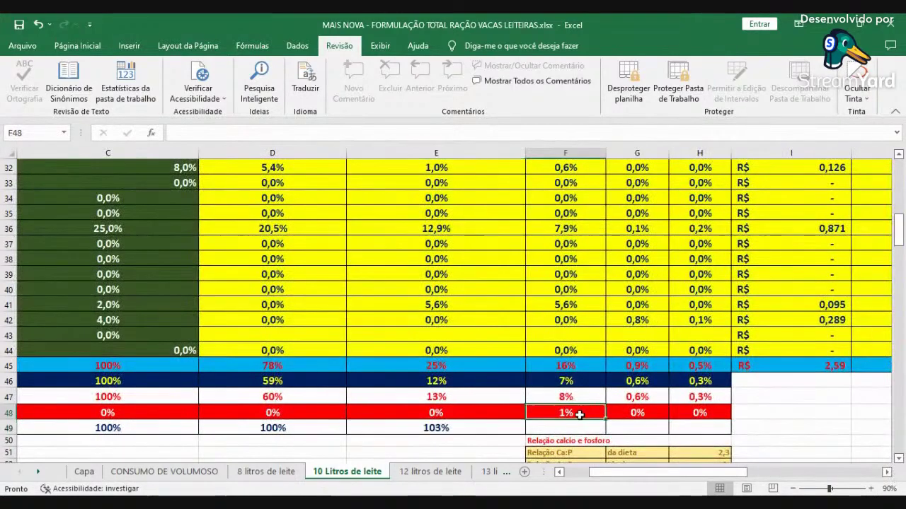
# Step: Check the deficit or excess of Ca and P in the total ration
pyautogui.click(636, 416)
pyautogui.click(692, 414)
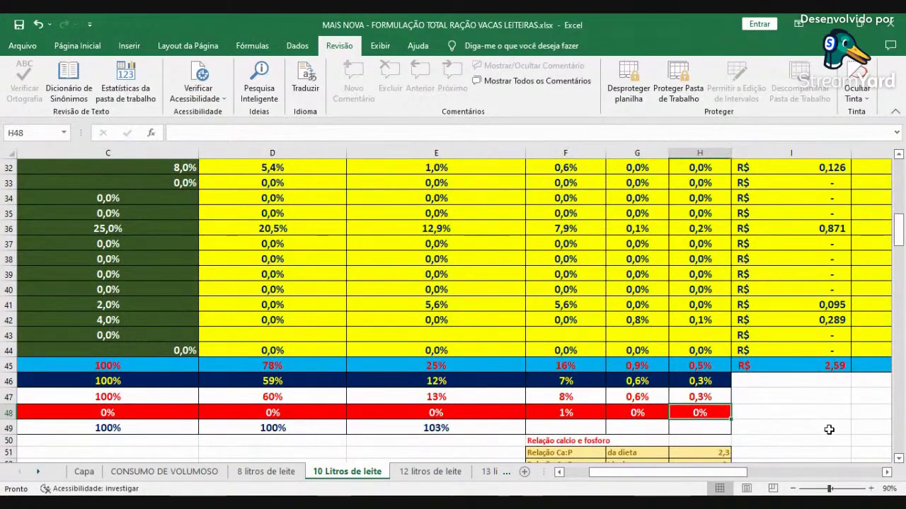
# Step: Check the daily consumption per animal of the silage in row 23 and of the total concentrate in row 45
pyautogui.click(886, 472)
pyautogui.click(887, 472)
pyautogui.click(886, 472)
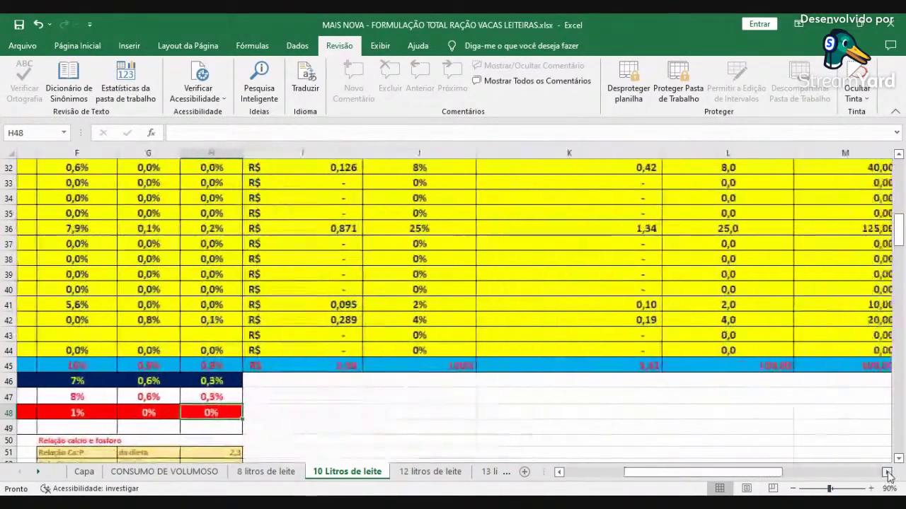
pyautogui.scroll(2, 753, 366)
pyautogui.scroll(2, 753, 366)
pyautogui.click(493, 216)
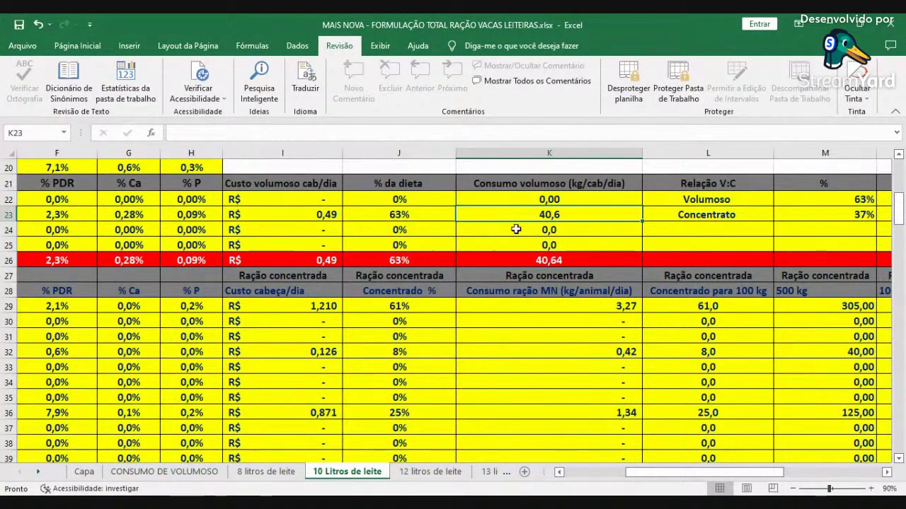
pyautogui.scroll(-2, 612, 290)
pyautogui.scroll(-1, 614, 294)
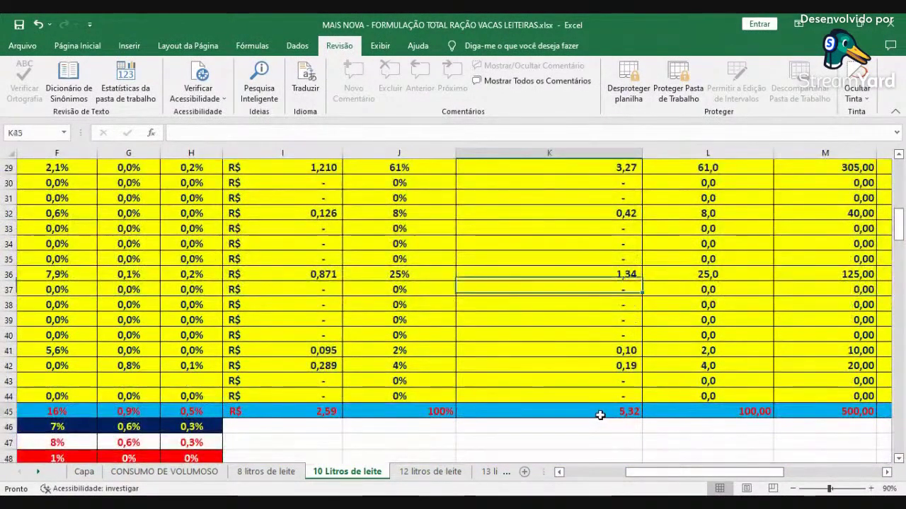
pyautogui.click(600, 413)
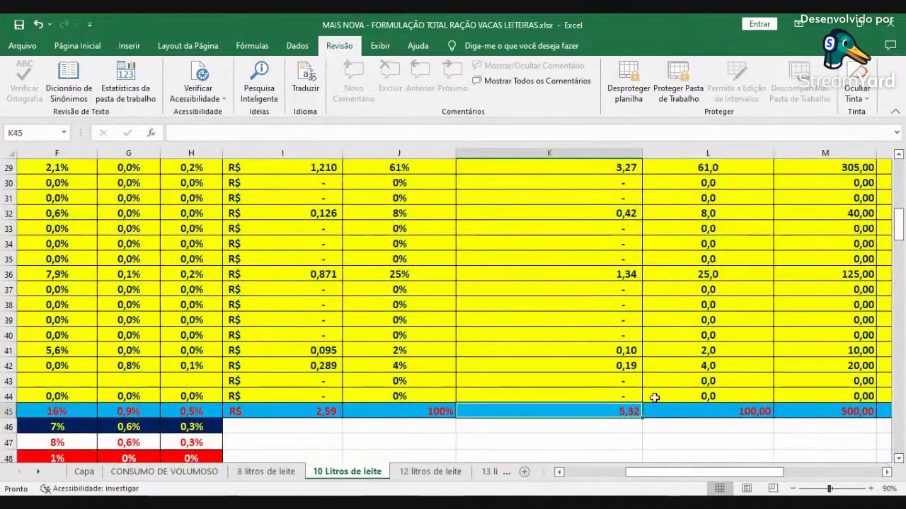
# Step: Check the PB and NDT percentages in the Total concentrado row
pyautogui.click(590, 479)
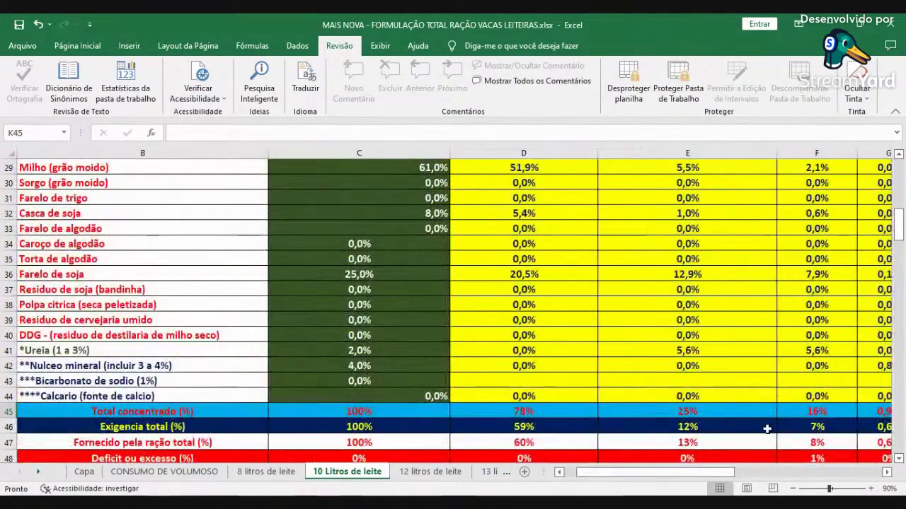
pyautogui.click(708, 412)
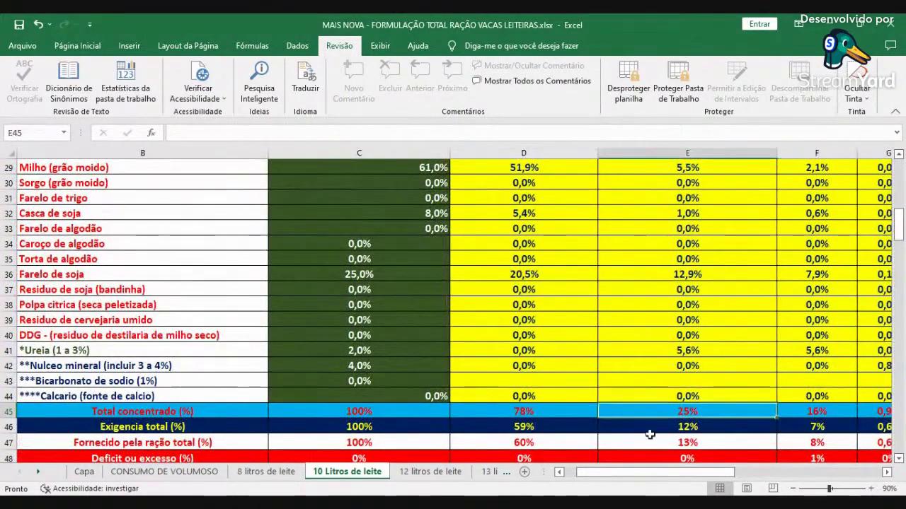
pyautogui.click(527, 411)
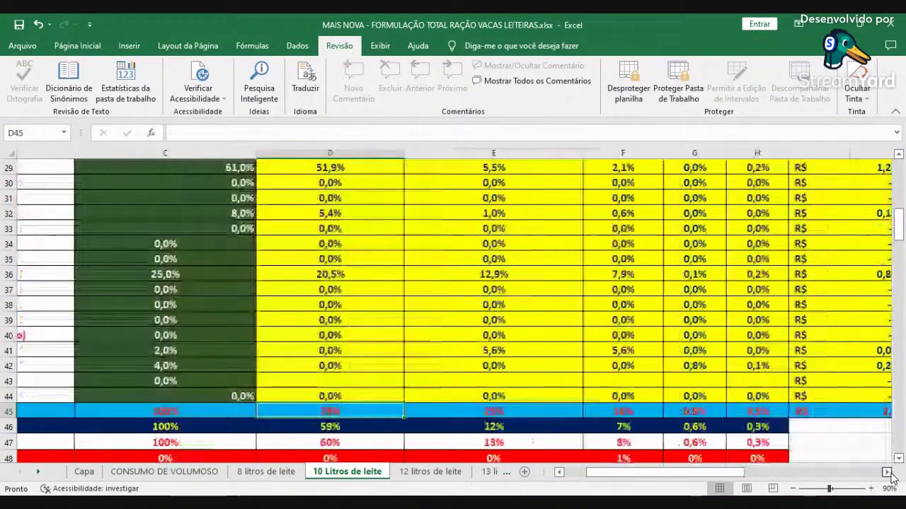
# Step: Return to the forage block and check the silage's daily consumption in kg per head
pyautogui.hscroll(4, 839, 418)
pyautogui.scroll(2, 839, 417)
pyautogui.scroll(1, 838, 418)
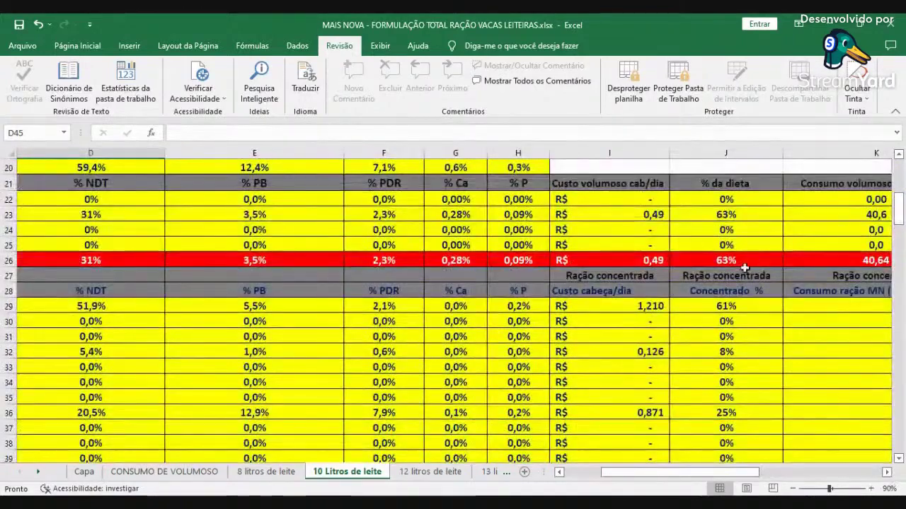
pyautogui.click(887, 473)
pyautogui.click(692, 215)
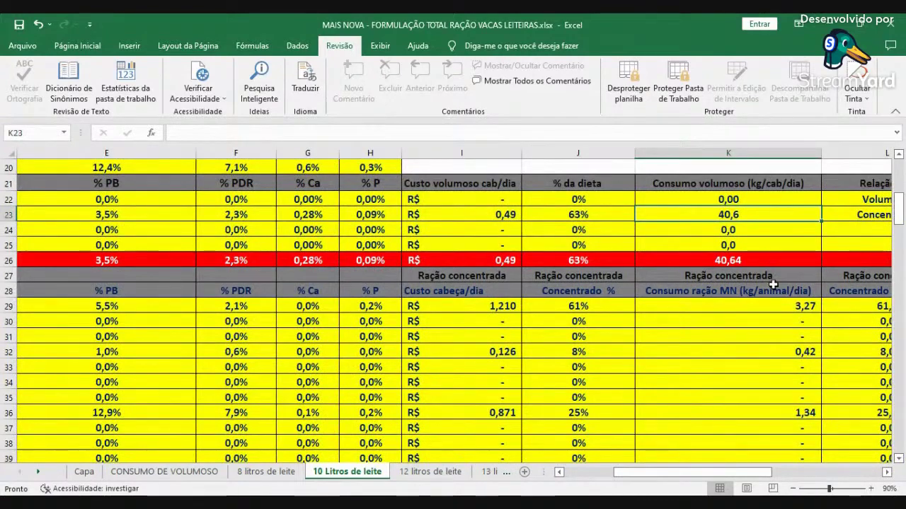
# Step: On the CONSUMO DE VOLUMOSO sheet, compare the cow's body weight with the daily green-matter intake of capiaçu silage
pyautogui.click(157, 472)
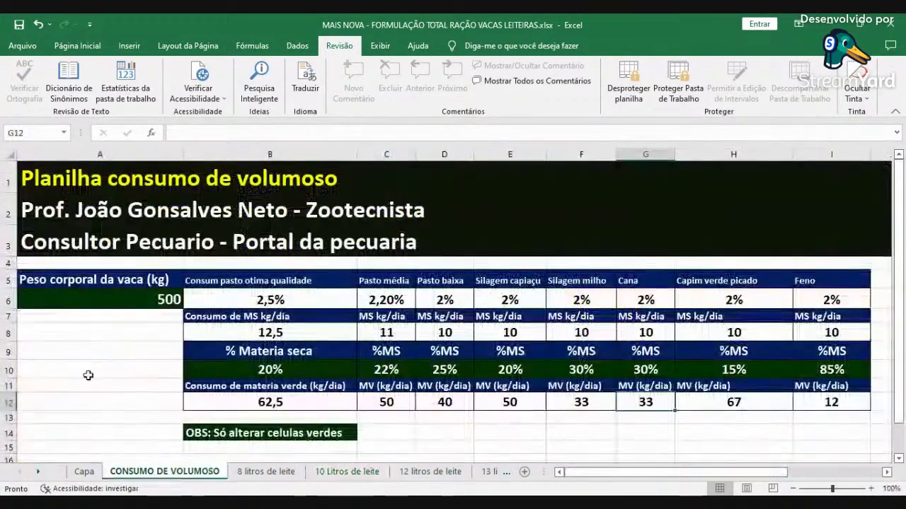
pyautogui.click(159, 300)
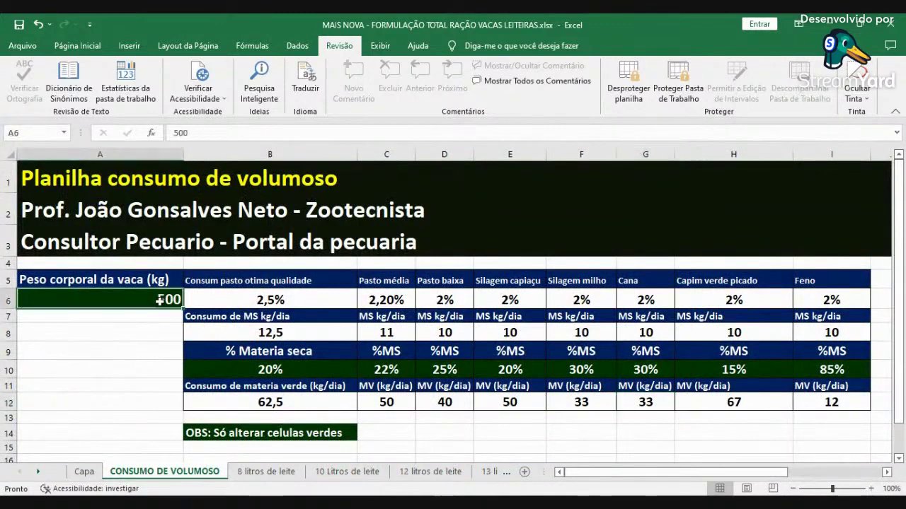
pyautogui.click(507, 401)
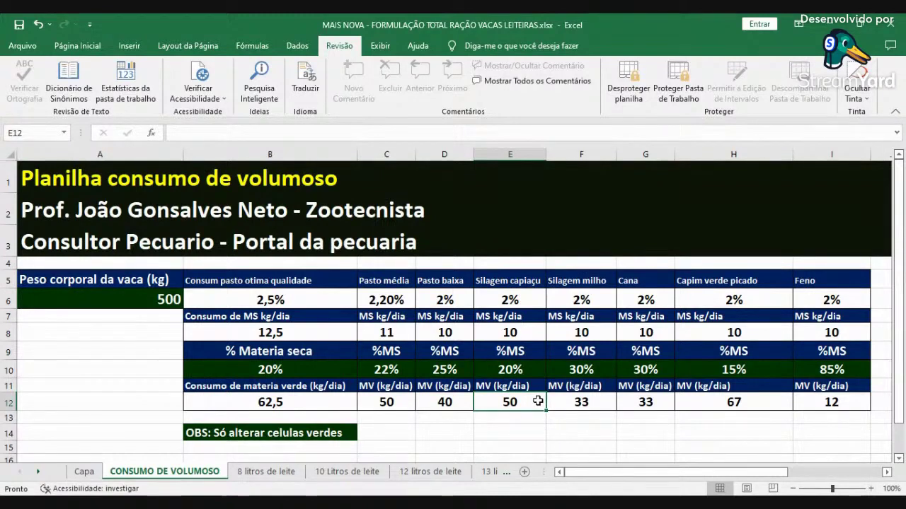
pyautogui.click(151, 306)
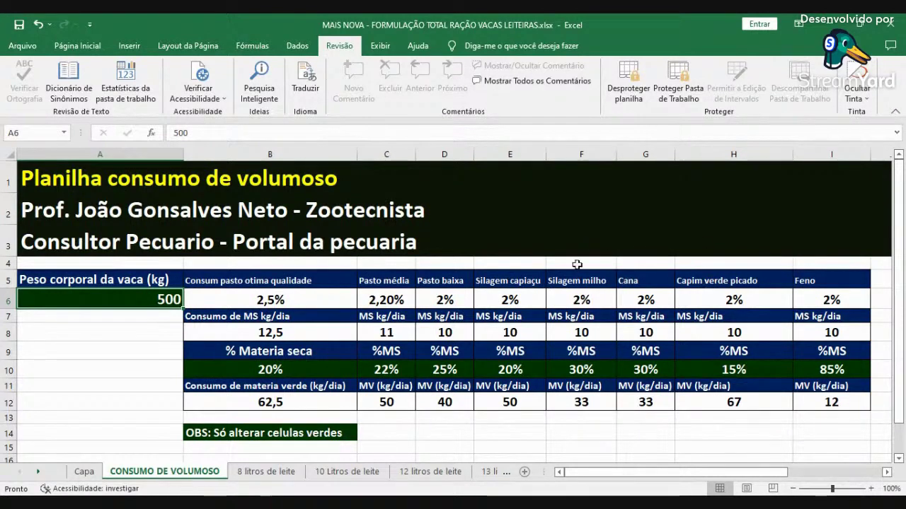
pyautogui.click(490, 401)
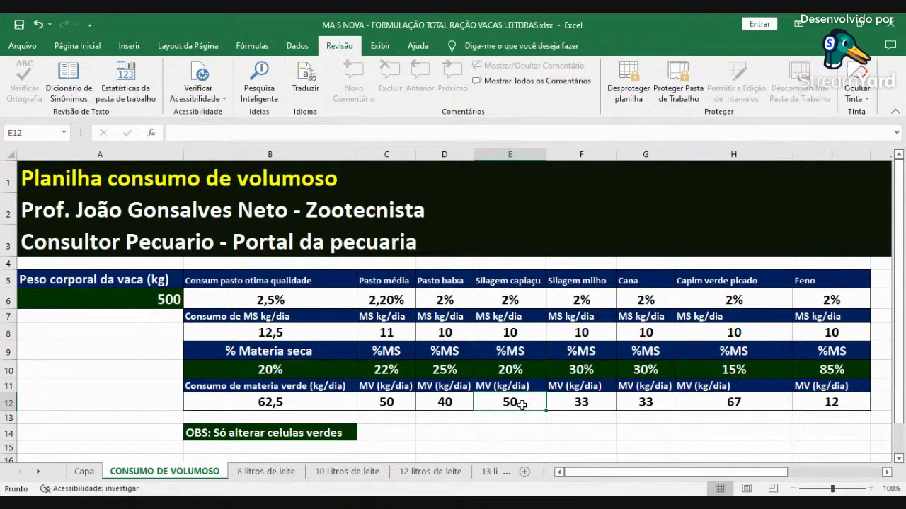
# Step: Go back to the 10 Litros de leite sheet and check the daily forage and total concentrate consumption in column K
pyautogui.click(347, 472)
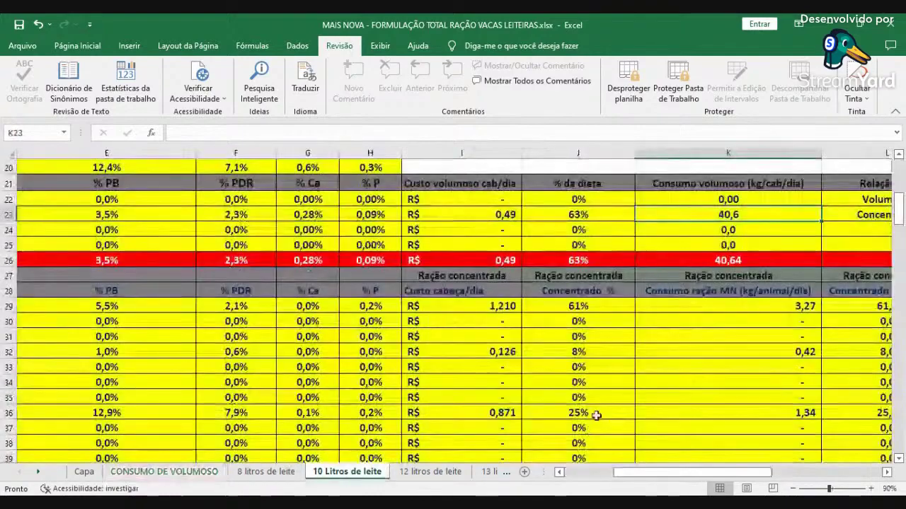
pyautogui.scroll(-3, 708, 322)
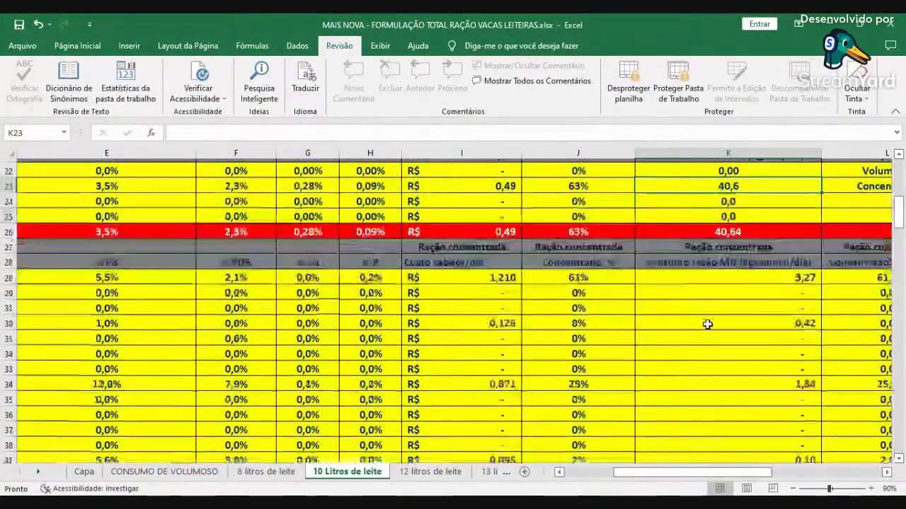
pyautogui.scroll(3, 749, 336)
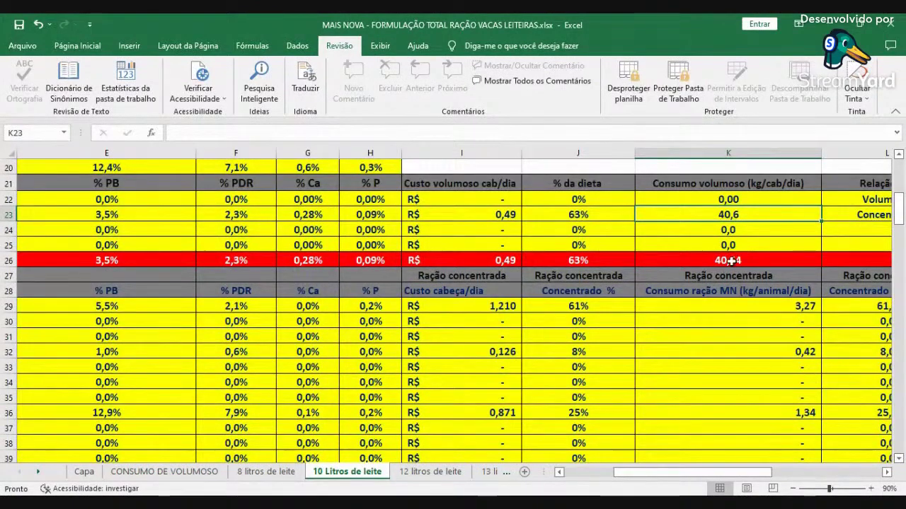
pyautogui.scroll(-3, 715, 274)
pyautogui.click(791, 409)
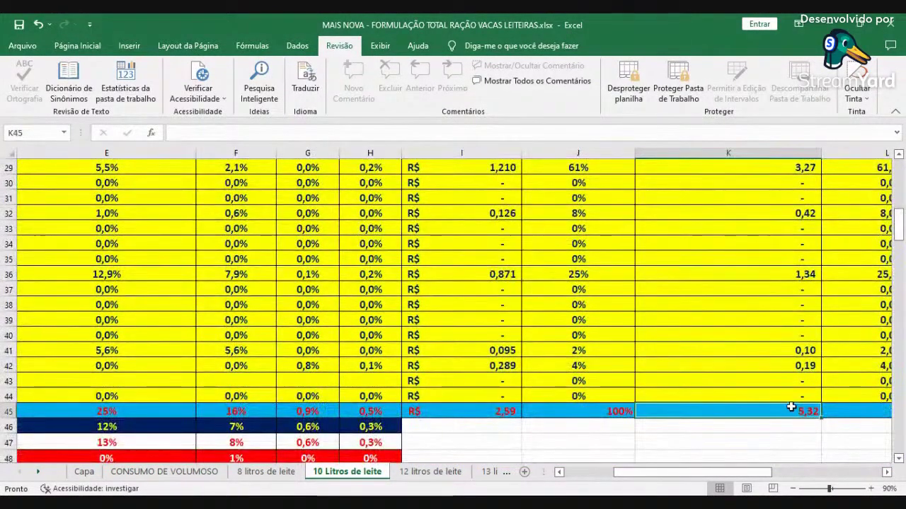
# Step: Recheck the total concentrate's PB and NDT percentages in row 45
pyautogui.click(596, 472)
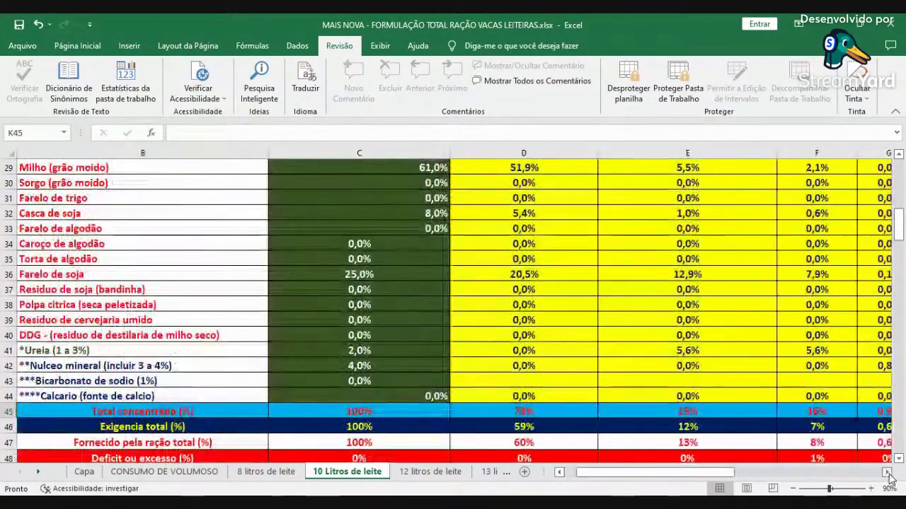
pyautogui.click(887, 472)
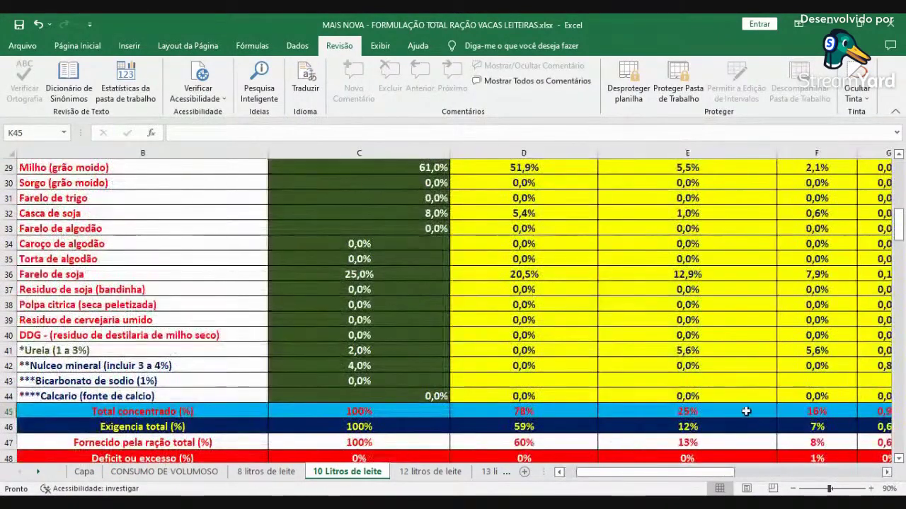
pyautogui.click(720, 413)
pyautogui.click(538, 413)
# Step: Review the final concentrate recipe in rows 80 to 96, covering milho, ureia, núcleo mineral and the total
pyautogui.scroll(-10, 749, 409)
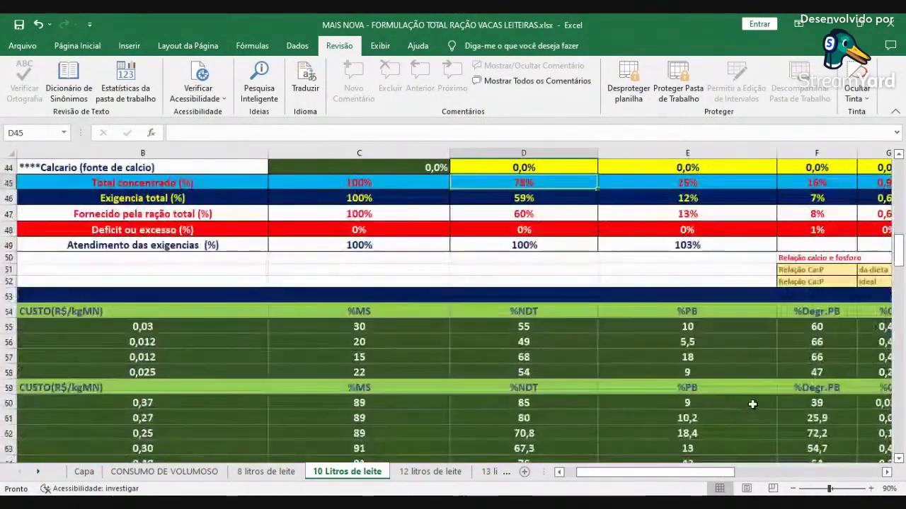
pyautogui.scroll(-8, 751, 400)
pyautogui.scroll(1, 746, 401)
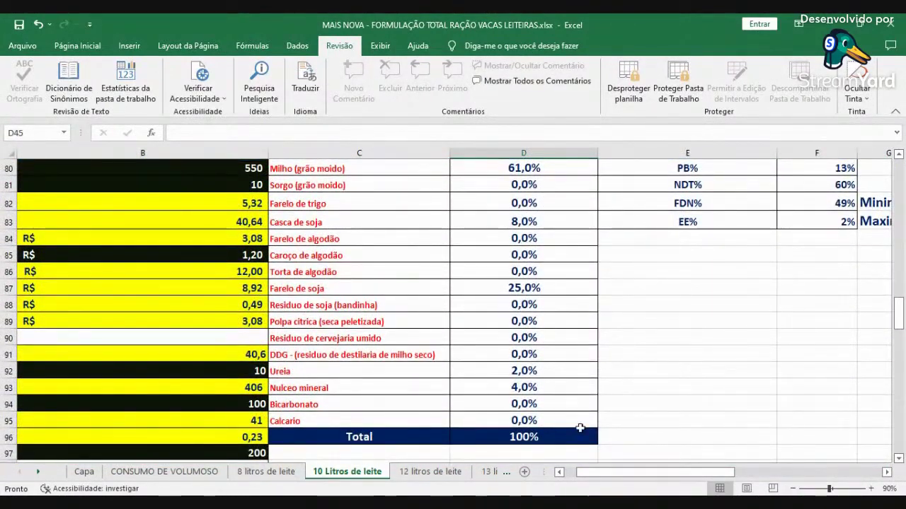
pyautogui.click(562, 167)
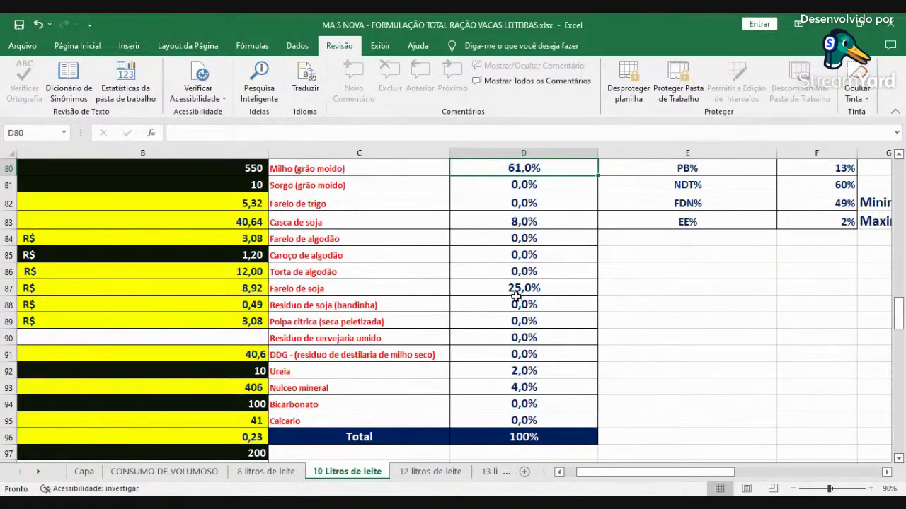
pyautogui.click(516, 372)
pyautogui.click(507, 387)
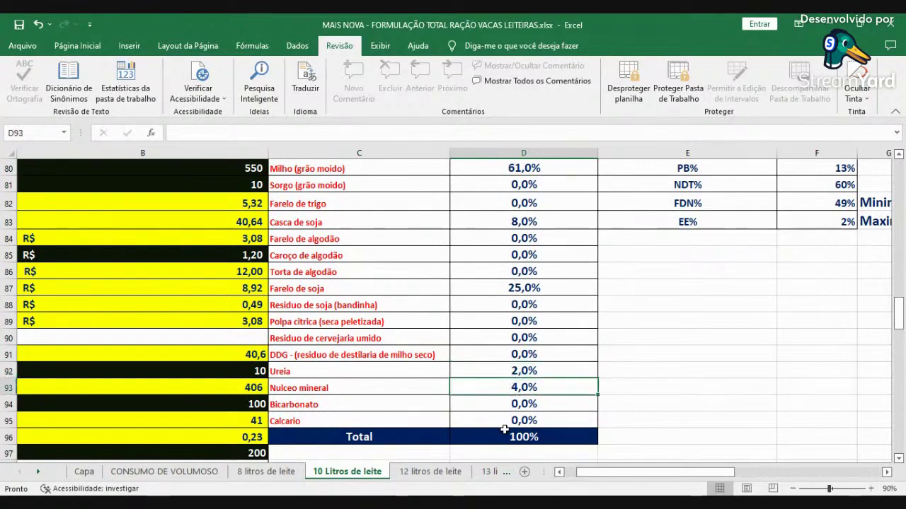
pyautogui.click(507, 436)
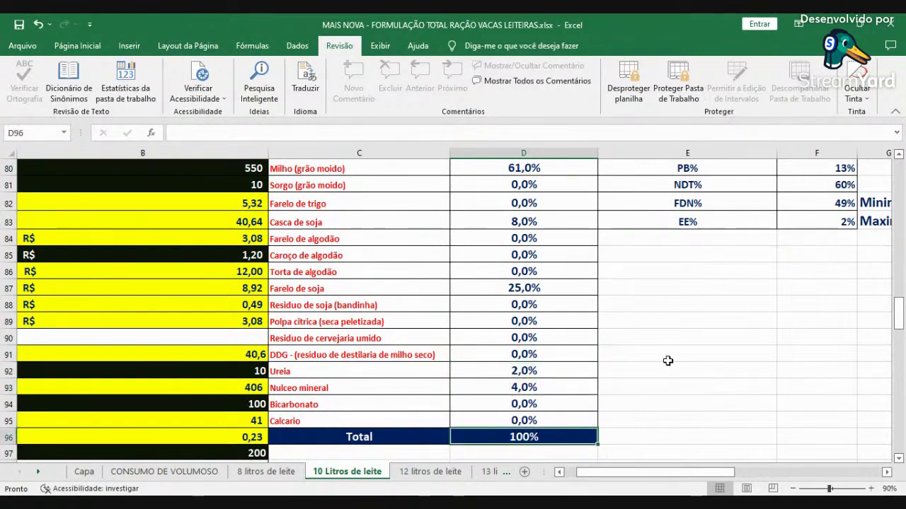
# Step: Browse the sheets for higher milk yields, from 12 to 20 litres, ending on 15 Litros de leite
pyautogui.click(488, 471)
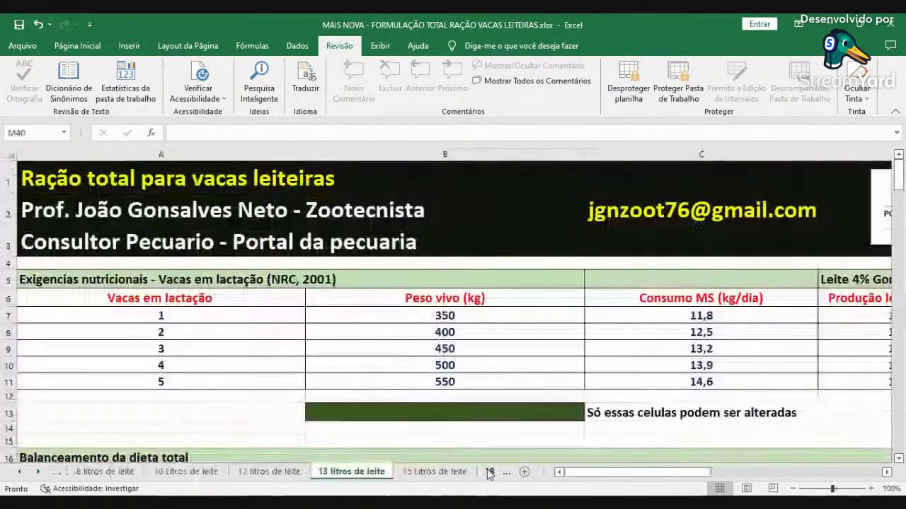
pyautogui.click(488, 471)
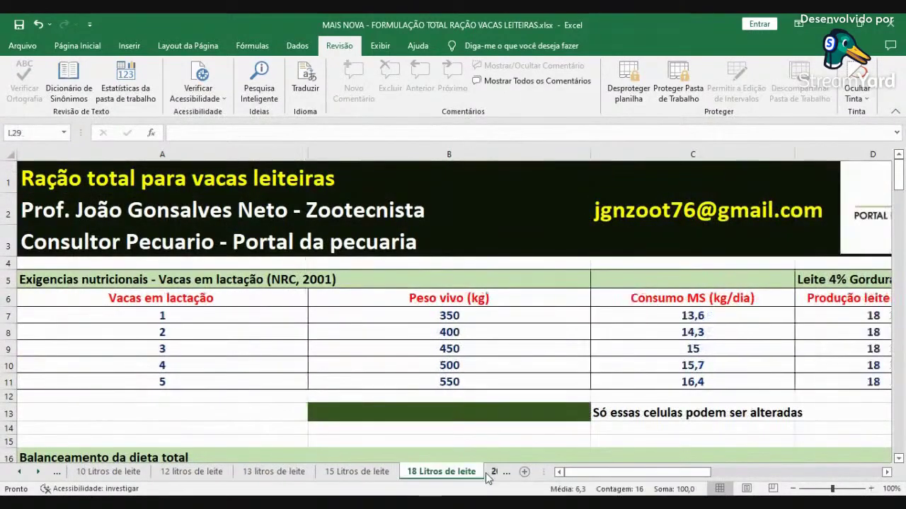
pyautogui.click(495, 471)
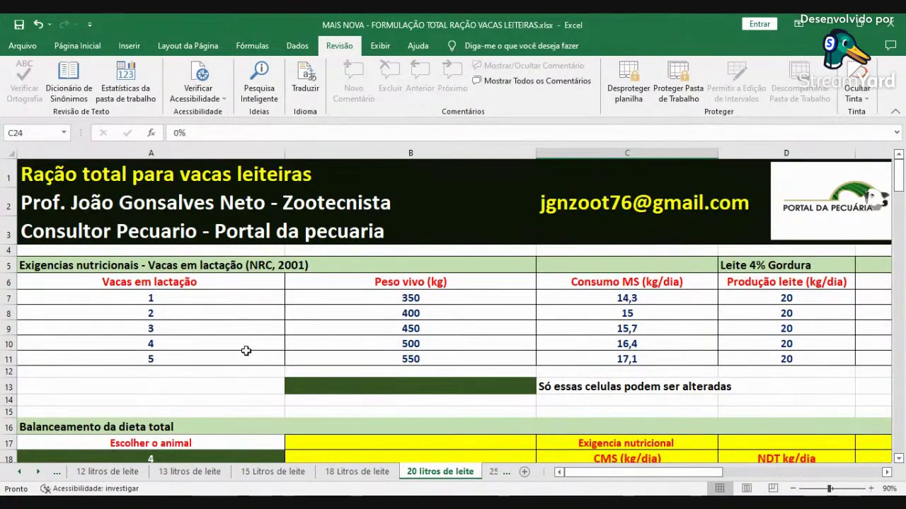
pyautogui.click(107, 472)
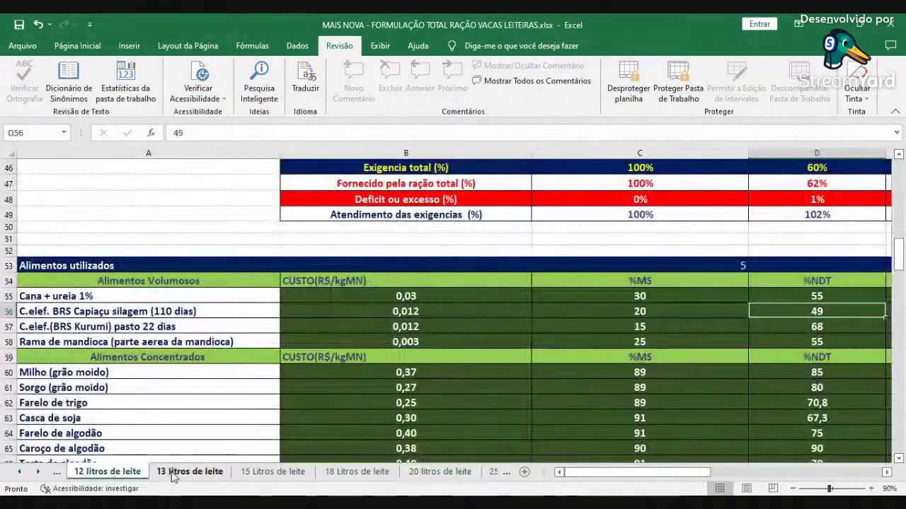
pyautogui.click(189, 472)
pyautogui.click(272, 472)
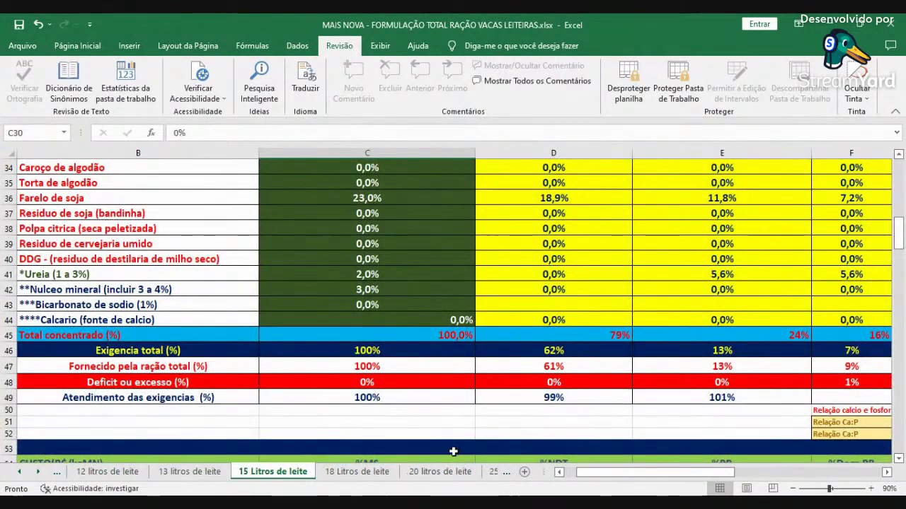
# Step: Find animal 4 and its 500 kg live weight in the nutritional requirements table of the 15 Litros de leite sheet
pyautogui.scroll(1, 456, 453)
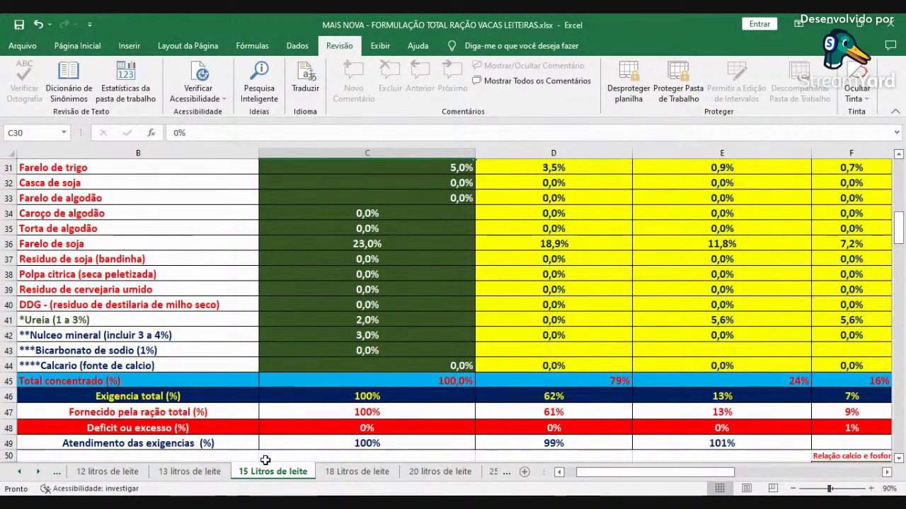
pyautogui.scroll(10, 360, 412)
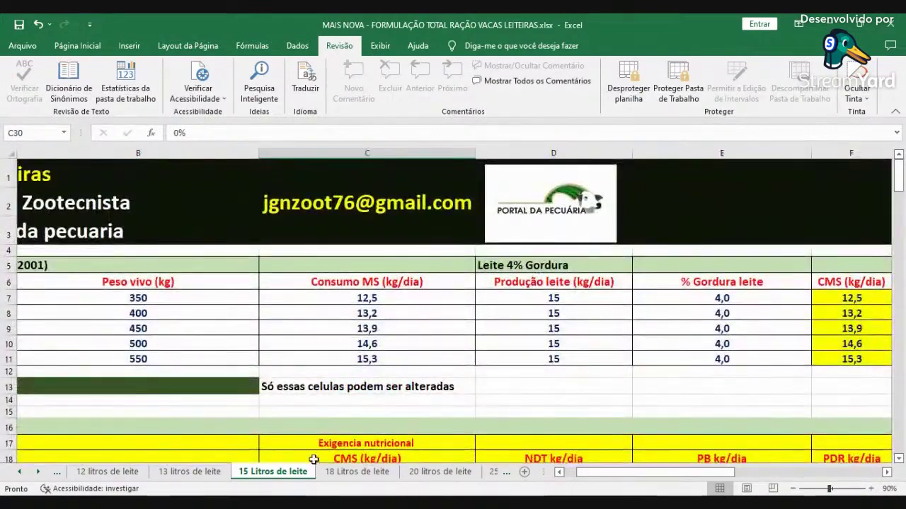
pyautogui.moveTo(579, 468); pyautogui.dragTo(561, 474)
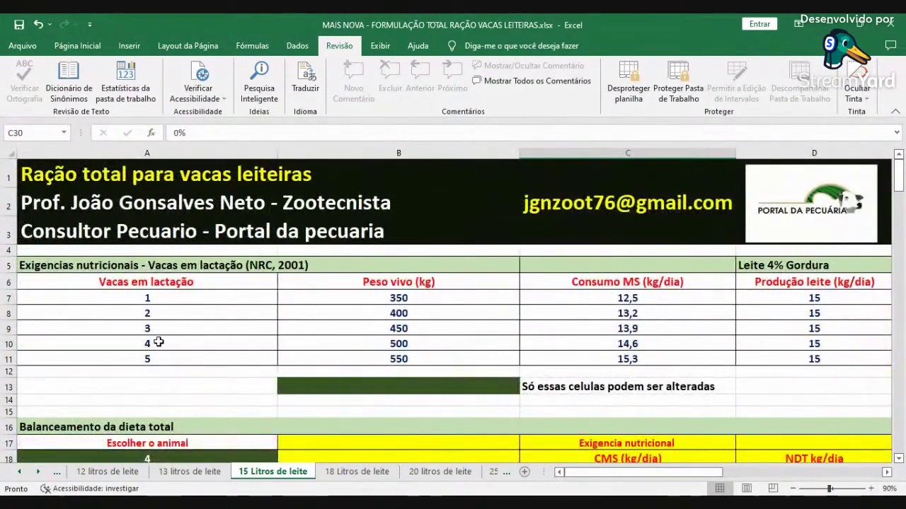
pyautogui.click(151, 345)
pyautogui.click(402, 344)
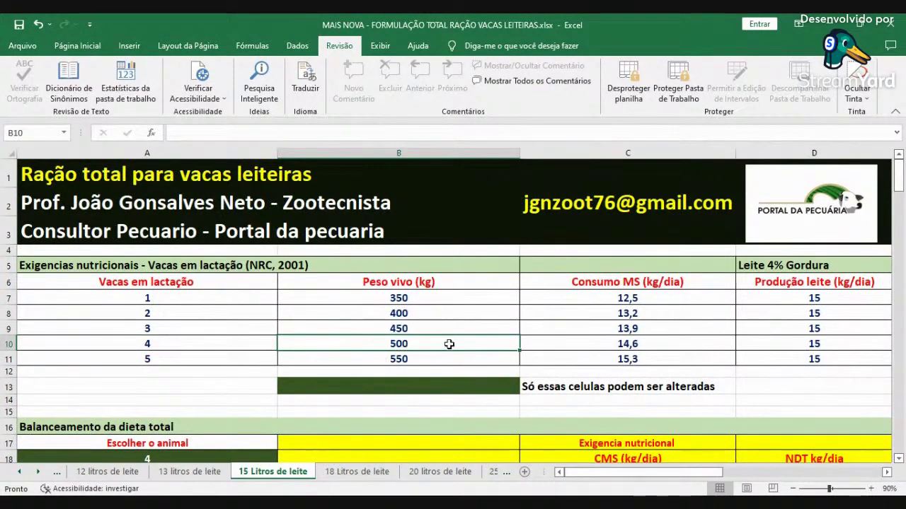
# Step: Copy animal 4's nutritional requirements from F10:K10 and paste them as values into row 19, starting at C19
pyautogui.scroll(-2, 449, 344)
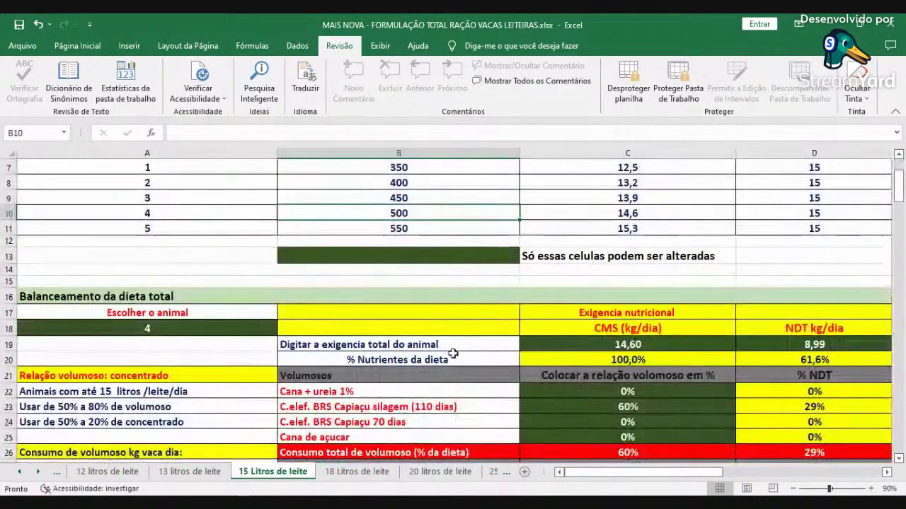
pyautogui.click(885, 474)
pyautogui.moveTo(613, 213); pyautogui.dragTo(687, 214)
pyautogui.rightClick(687, 214)
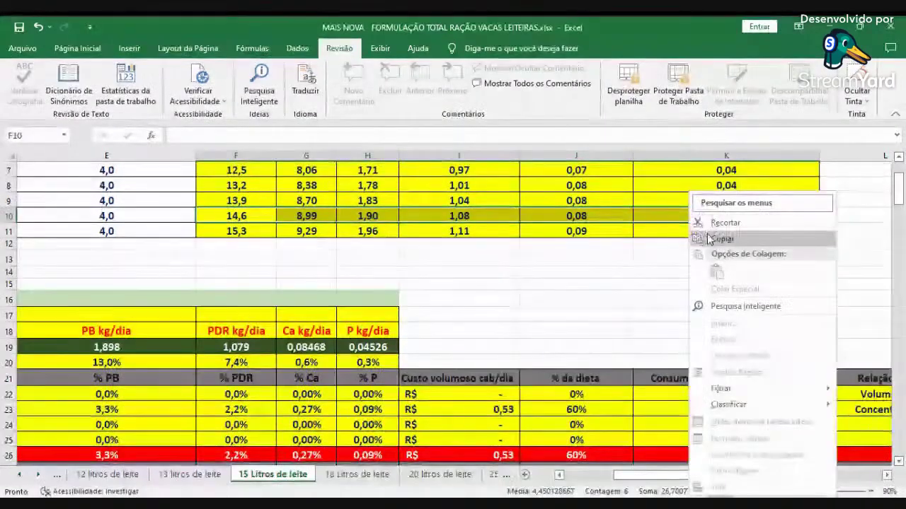
pyautogui.click(710, 239)
pyautogui.hscroll(-5, 453, 283)
pyautogui.rightClick(439, 348)
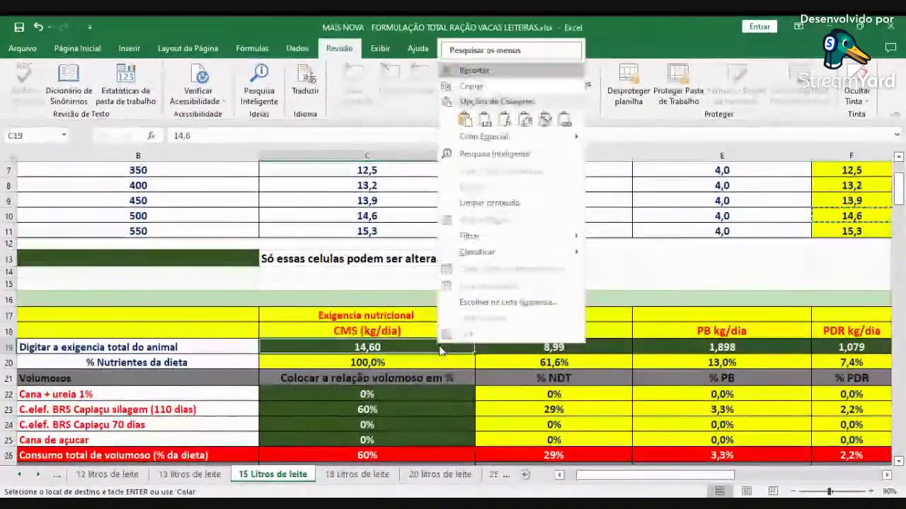
pyautogui.click(484, 120)
# Step: Check the share of C.elef. BRS Capiaçu silagem (110 dias) in row 23 and the concentrate percentage in row 28
pyautogui.scroll(-1, 395, 355)
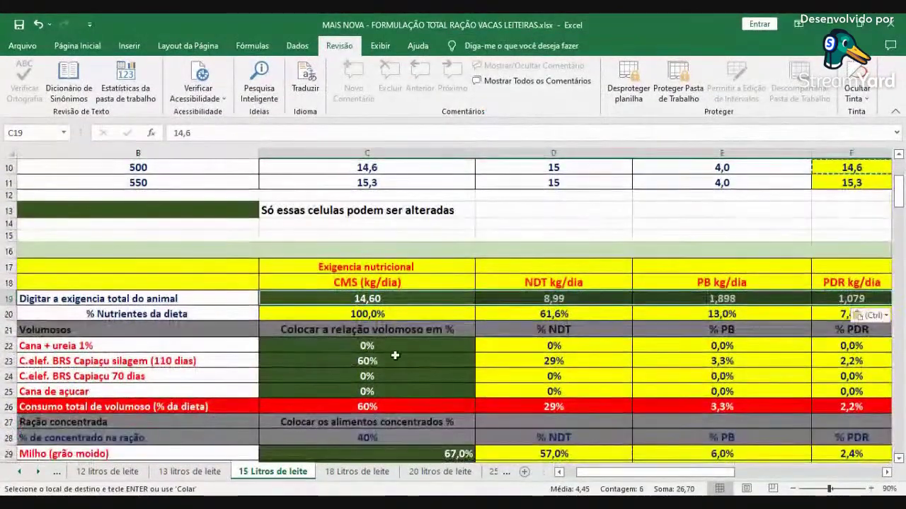
pyautogui.click(394, 356)
pyautogui.scroll(-1, 397, 354)
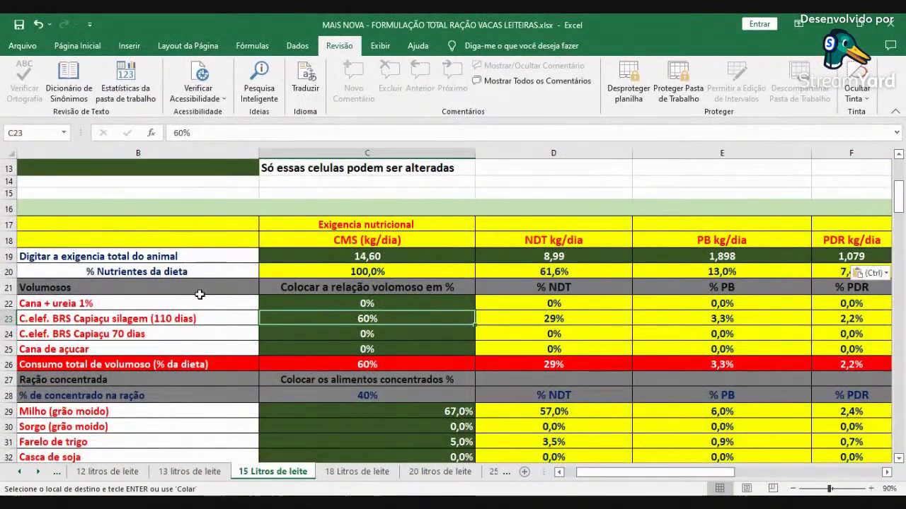
pyautogui.click(116, 320)
pyautogui.scroll(-1, 452, 353)
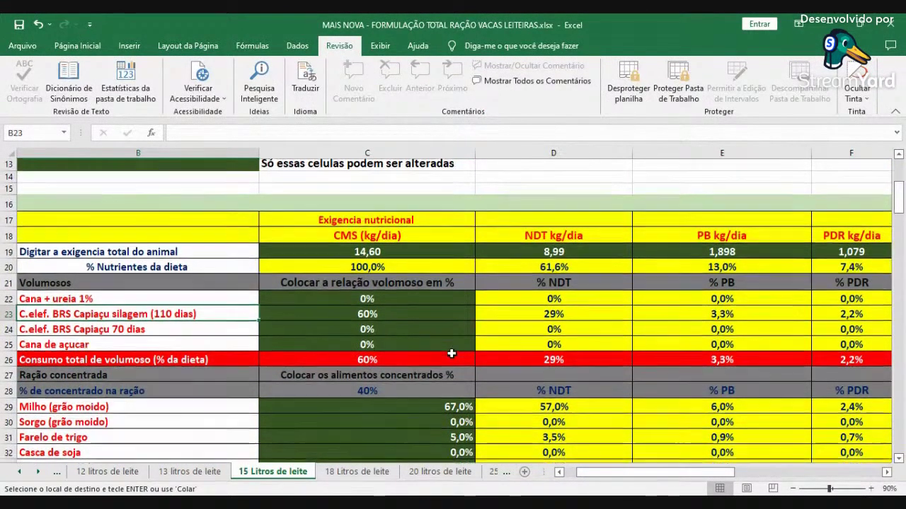
pyautogui.scroll(-1, 451, 354)
pyautogui.click(391, 355)
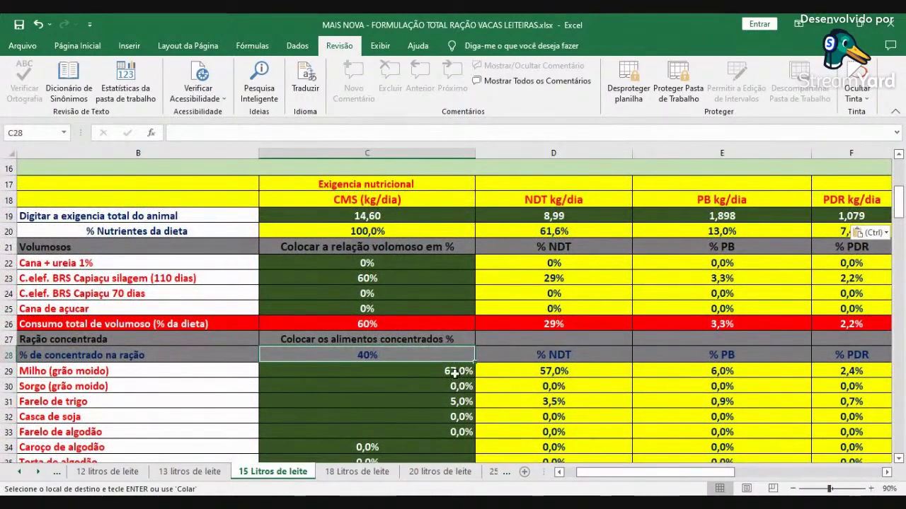
# Step: Review the milho, farelo de trigo, farelo de soja, ureia and núcleo mineral percentages and the requirement balance in rows 46 to 49
pyautogui.scroll(-2, 453, 373)
pyautogui.scroll(-2, 451, 382)
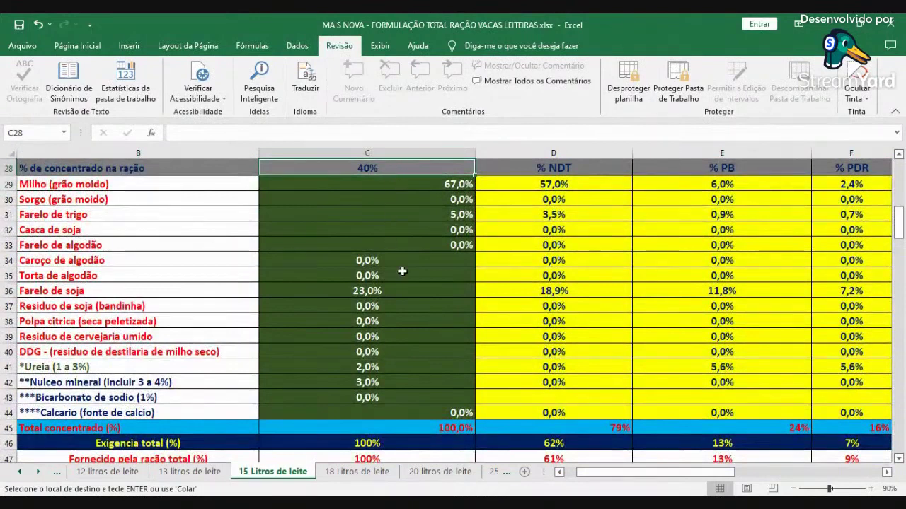
pyautogui.click(396, 185)
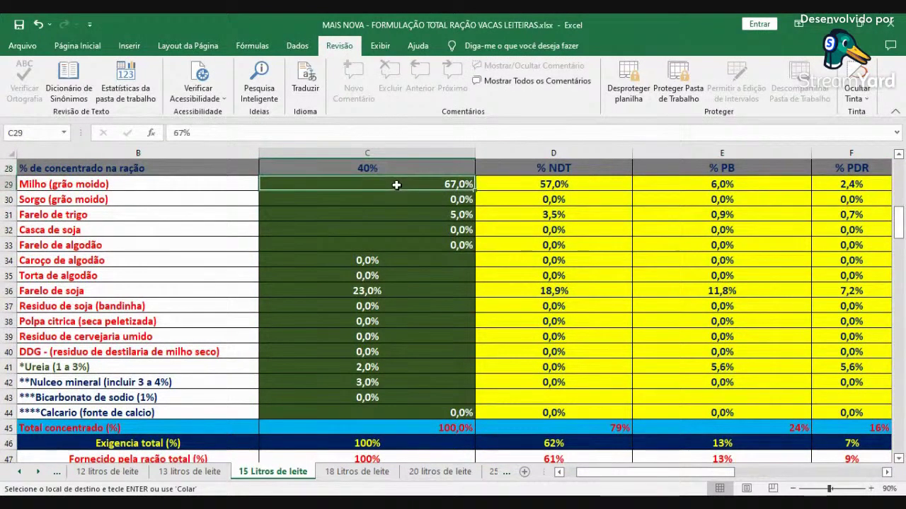
pyautogui.click(404, 214)
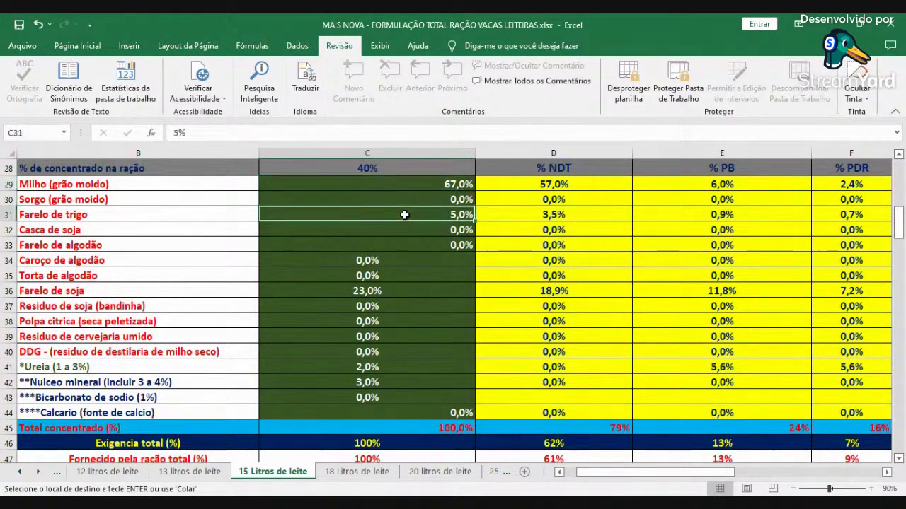
pyautogui.click(356, 291)
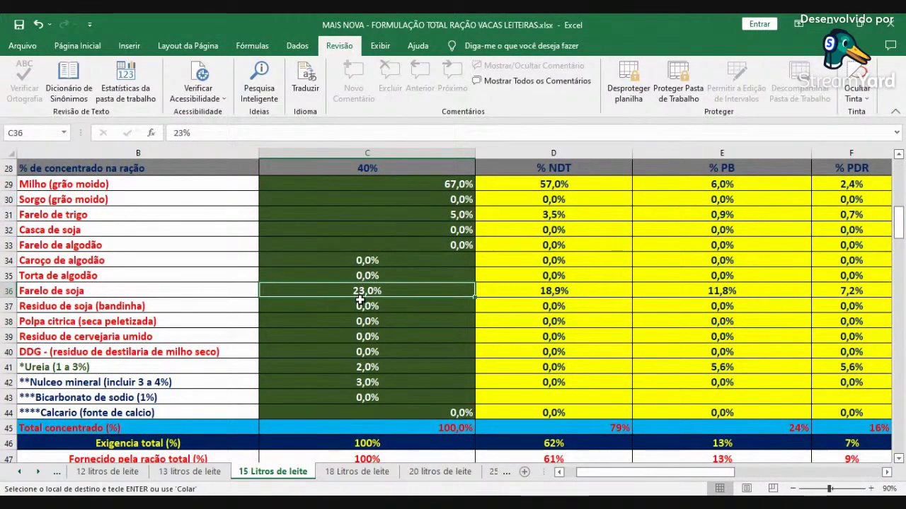
pyautogui.click(331, 366)
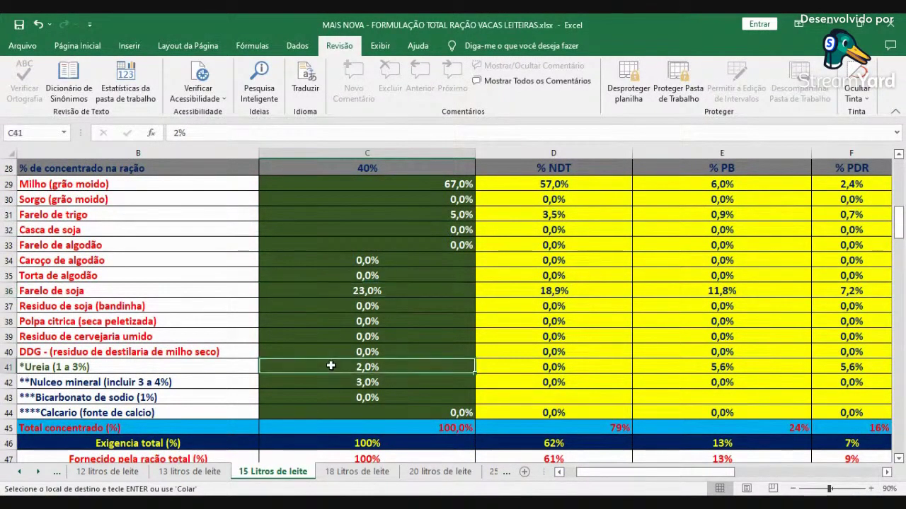
pyautogui.click(348, 382)
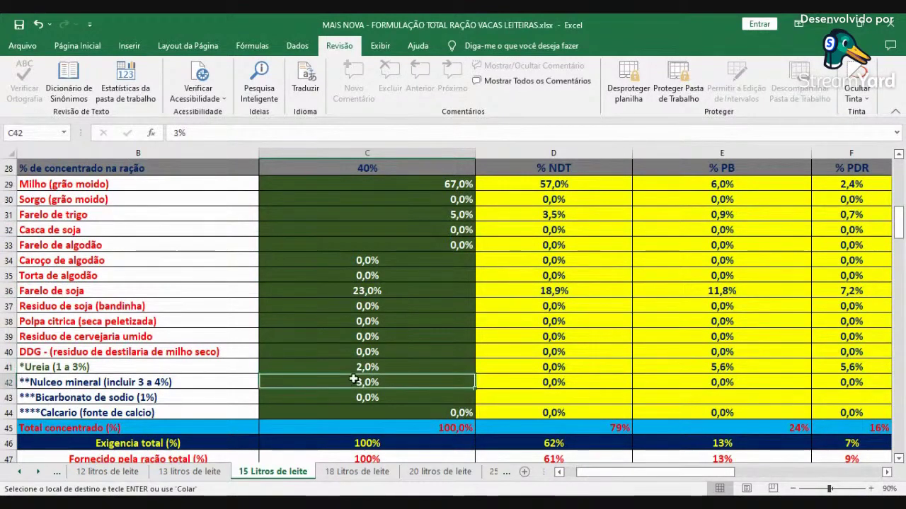
pyautogui.scroll(-2, 433, 390)
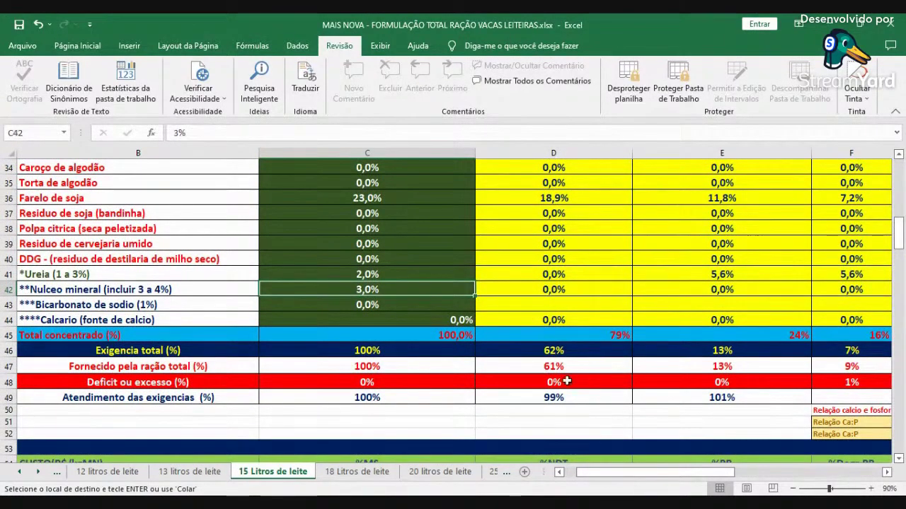
pyautogui.click(887, 472)
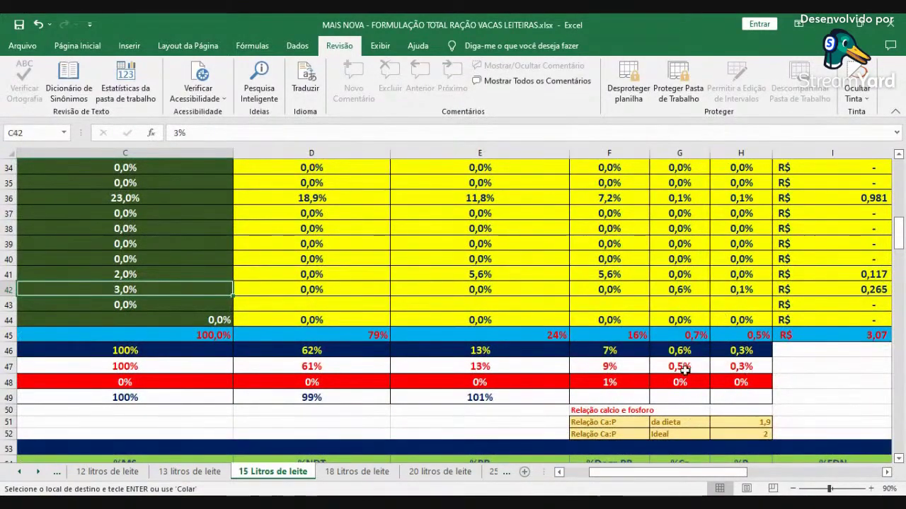
# Step: Check the daily volumoso intake per head in K23 and the total daily concentrate intake in K45
pyautogui.click(841, 472)
pyautogui.scroll(5, 544, 394)
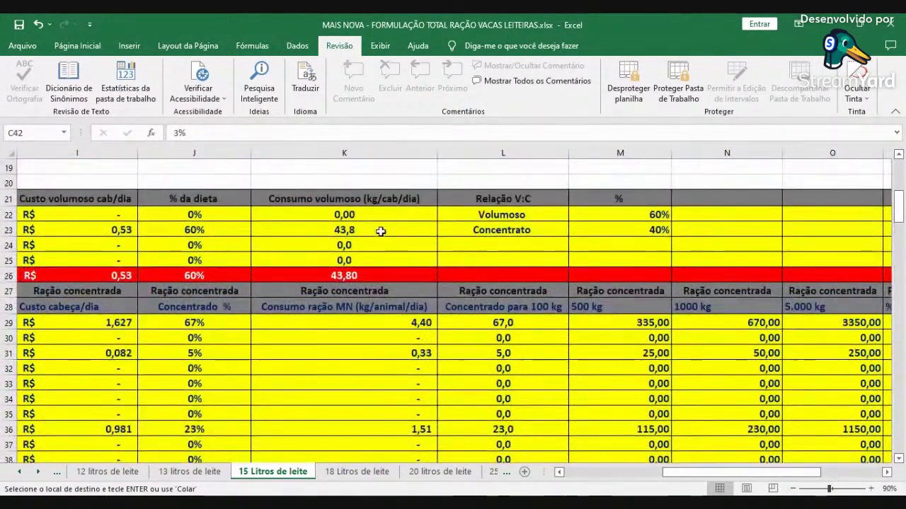
pyautogui.click(380, 230)
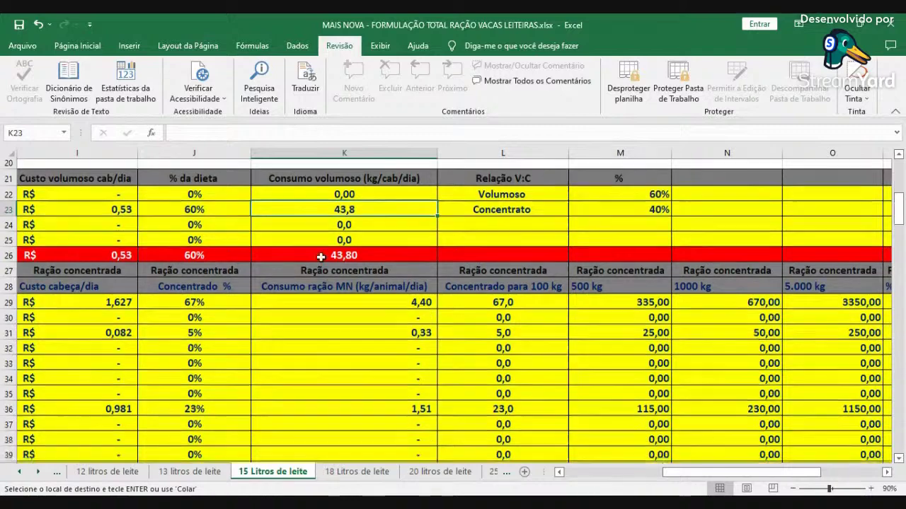
pyautogui.scroll(-3, 317, 260)
pyautogui.click(370, 428)
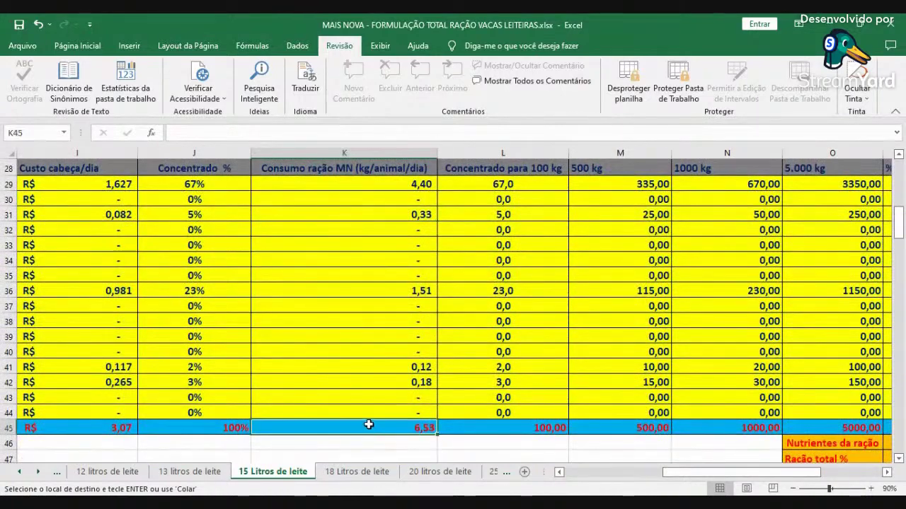
pyautogui.scroll(3, 347, 212)
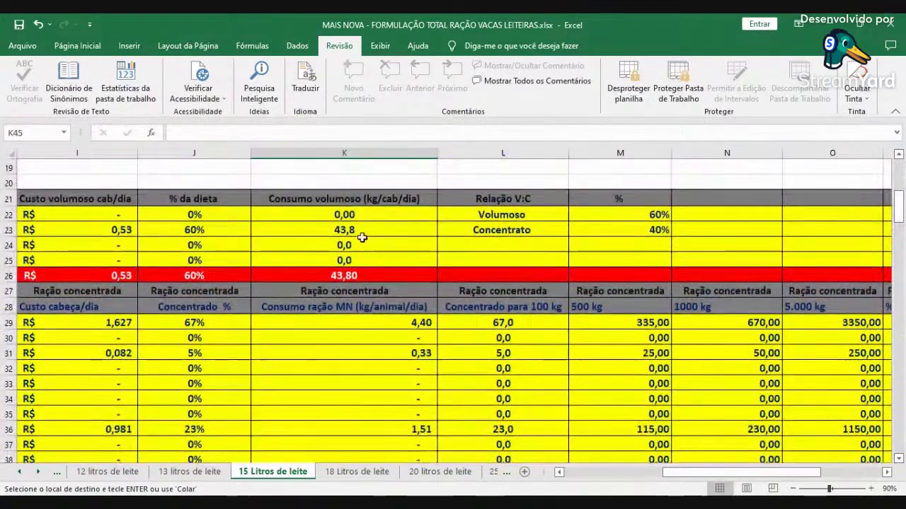
pyautogui.click(368, 230)
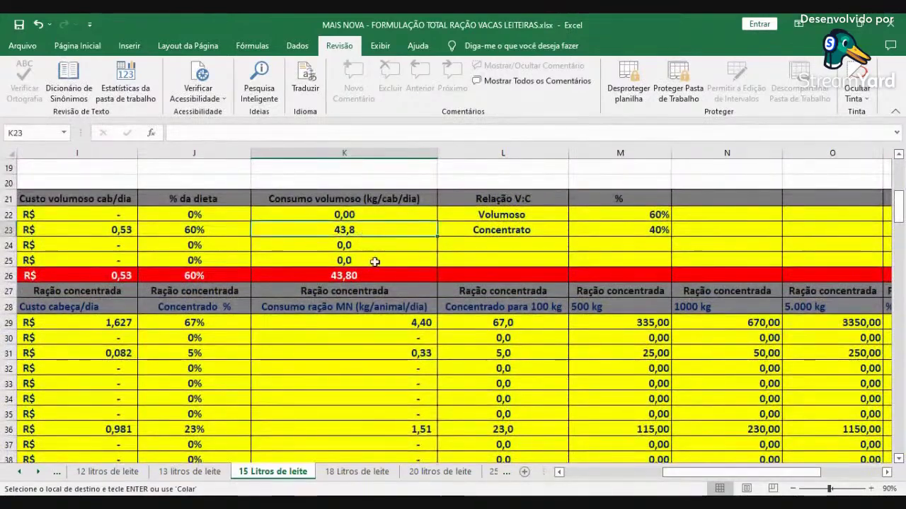
pyautogui.scroll(-3, 375, 318)
pyautogui.click(392, 432)
# Step: Examine the final recipe table from row 79, covering the milho and farelo de trigo percentages
pyautogui.scroll(-1, 397, 433)
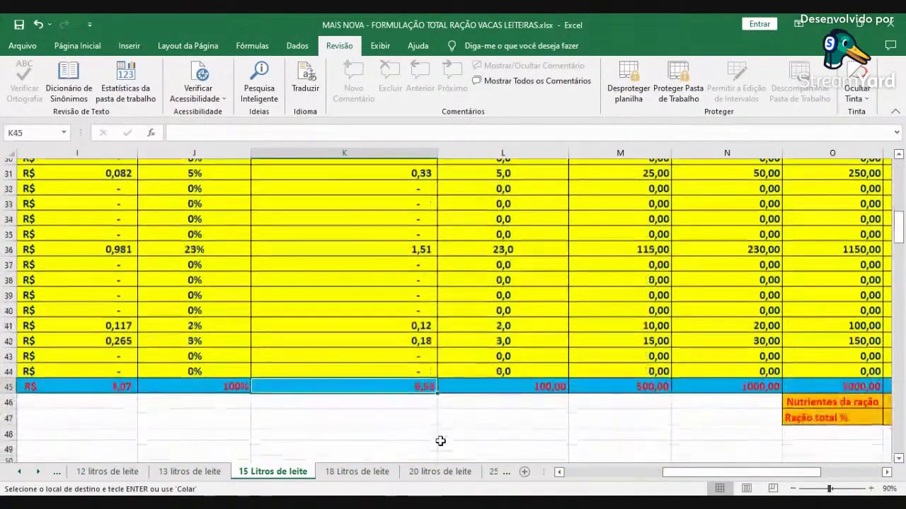
pyautogui.click(573, 472)
pyautogui.scroll(-4, 609, 431)
pyautogui.scroll(-12, 609, 430)
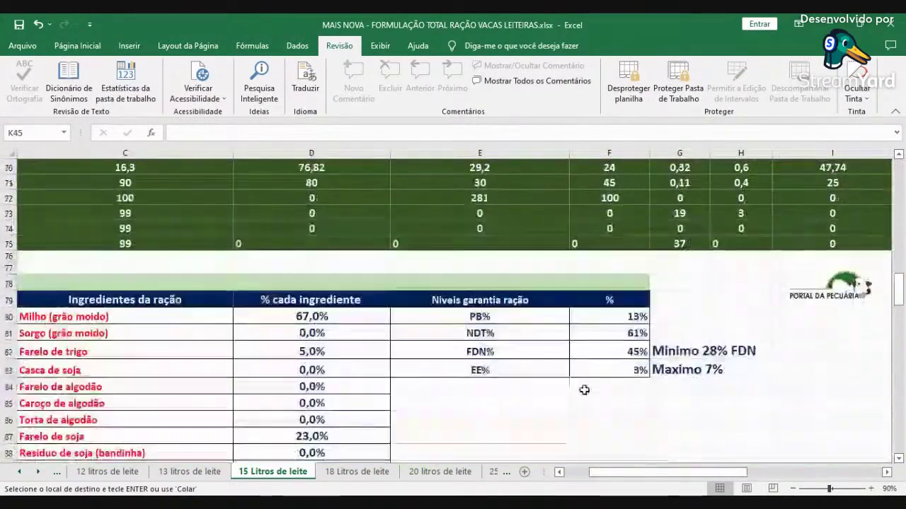
pyautogui.scroll(-2, 534, 357)
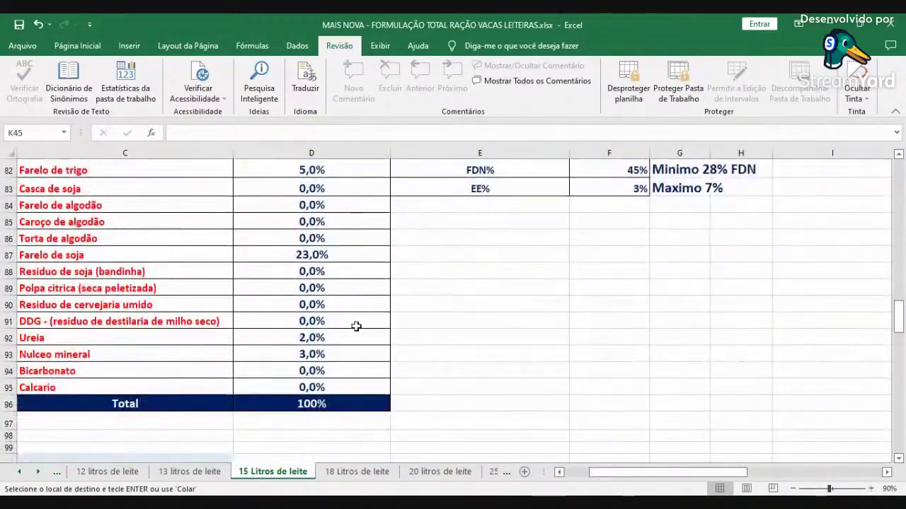
pyautogui.scroll(1, 356, 326)
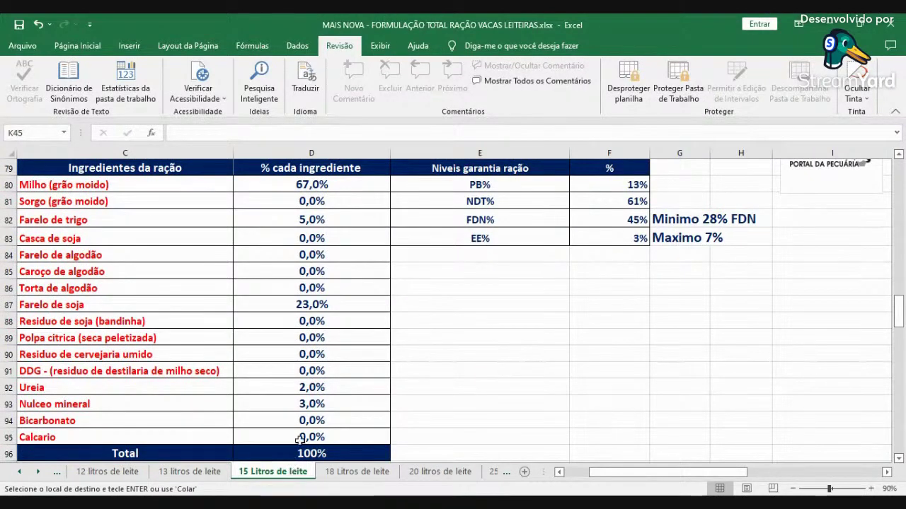
pyautogui.click(358, 185)
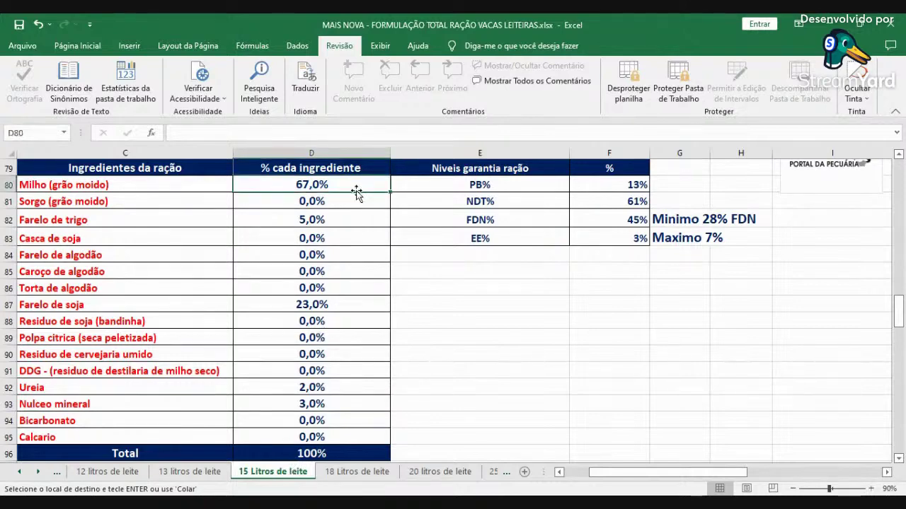
pyautogui.click(339, 218)
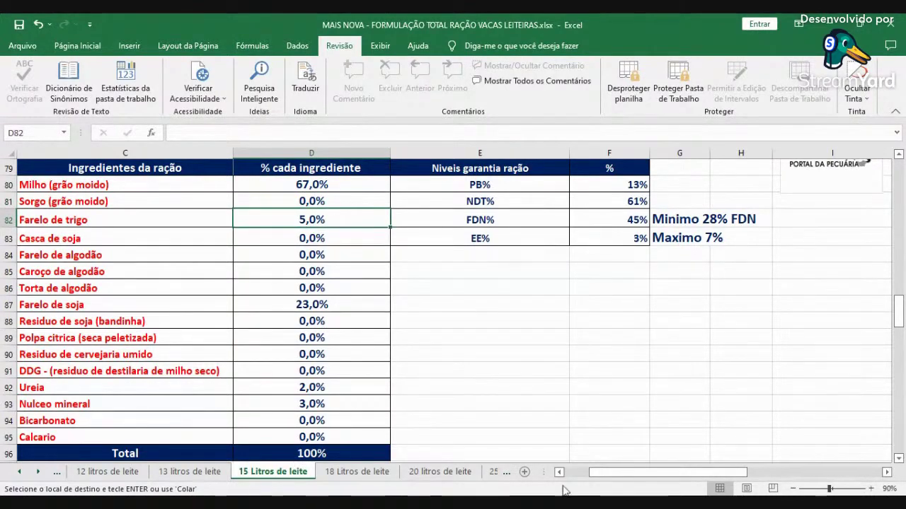
# Step: Review the farelo de soja, ureia and total percentages in the final recipe, alongside the animal's cost table
pyautogui.click(573, 473)
pyautogui.scroll(16, 524, 405)
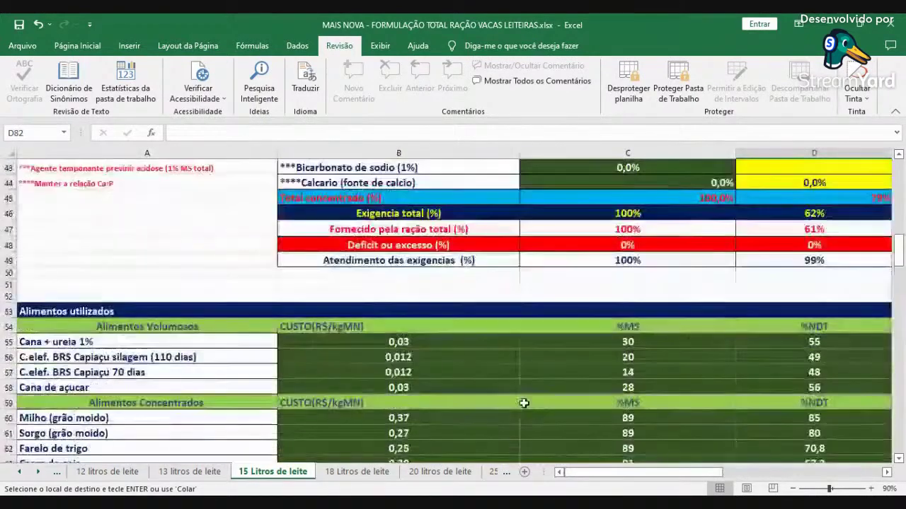
pyautogui.scroll(5, 524, 405)
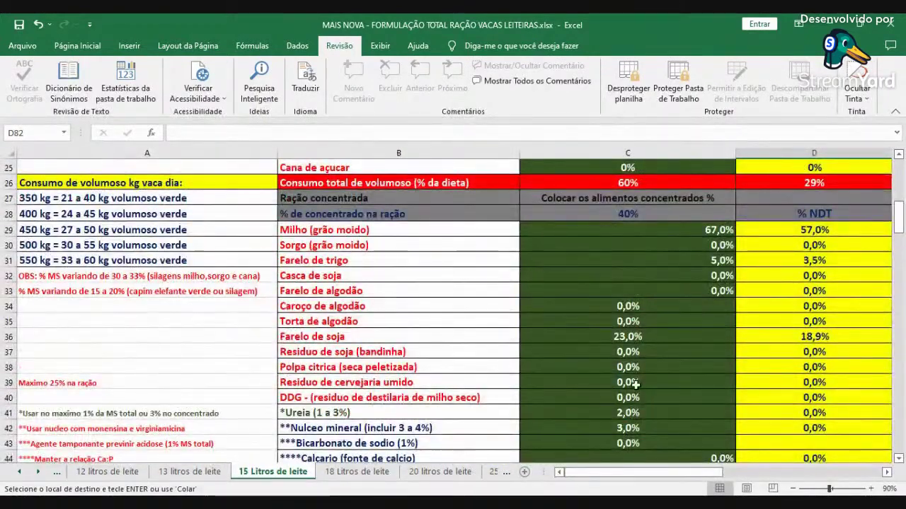
pyautogui.scroll(-15, 654, 397)
pyautogui.scroll(-7, 654, 397)
pyautogui.scroll(2, 656, 394)
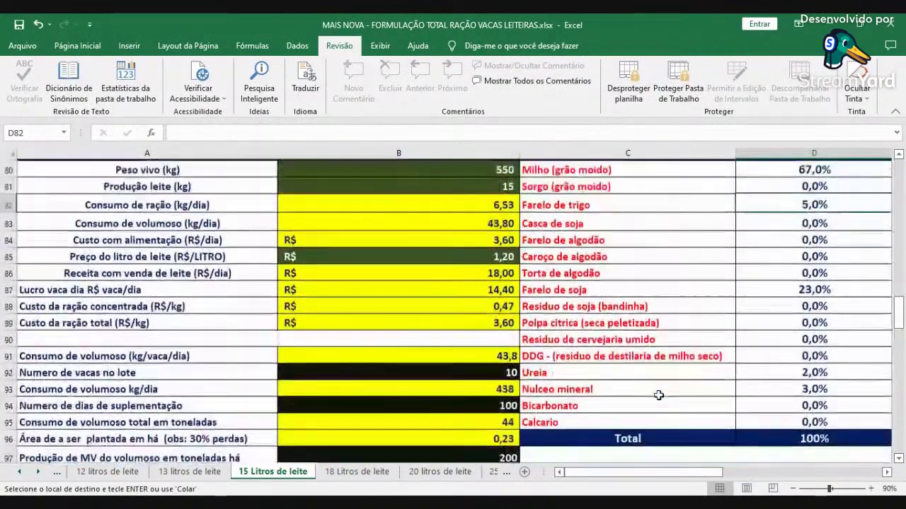
pyautogui.click(786, 306)
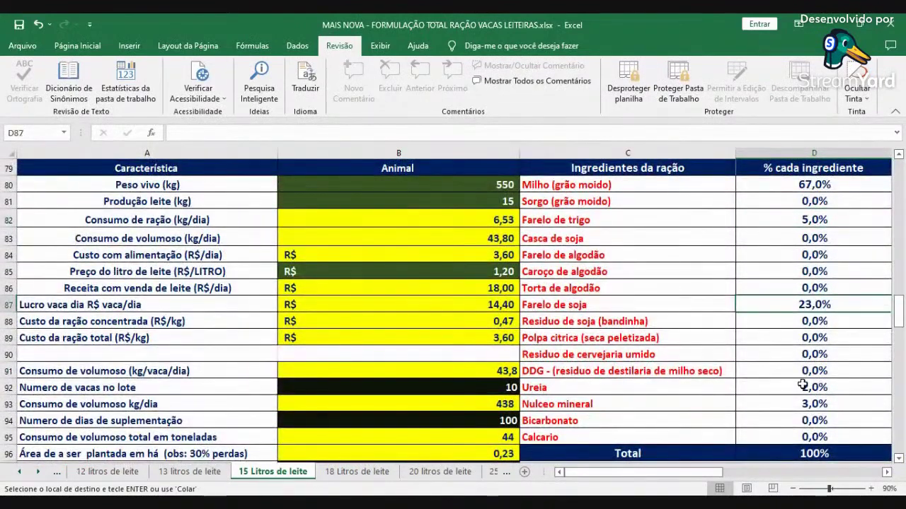
pyautogui.press('Down')
pyautogui.press('Down')
pyautogui.press('Down')
pyautogui.press('Down')
pyautogui.press('Down')
pyautogui.press('Down')
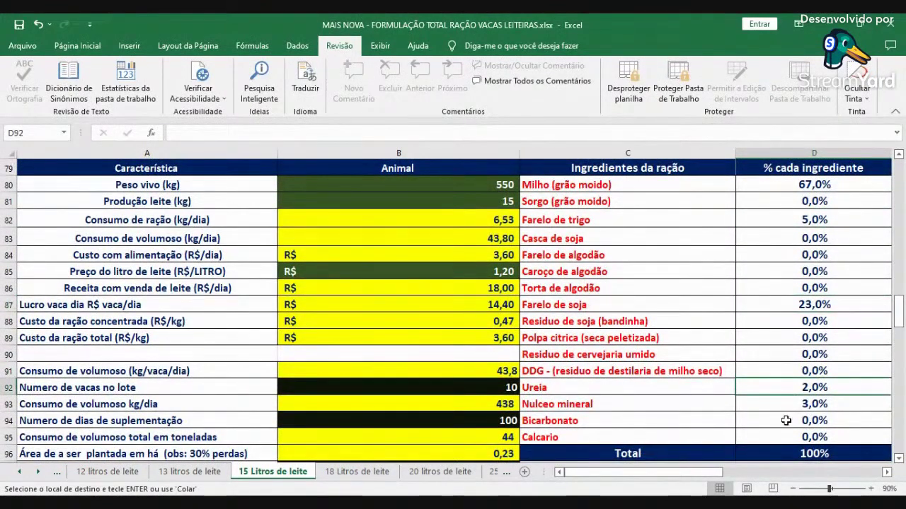
pyautogui.click(797, 456)
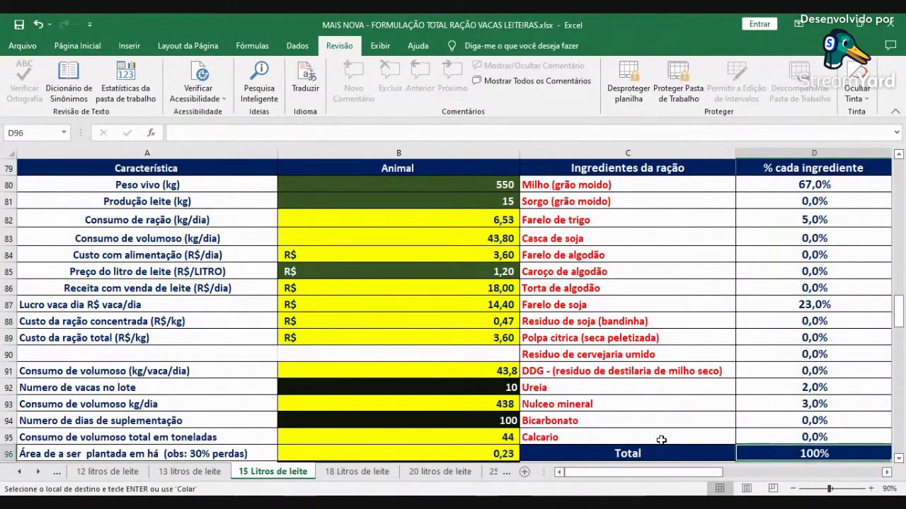
# Step: Return to the start of the sheet and open the 20 litros de leite sheet
pyautogui.scroll(16, 426, 421)
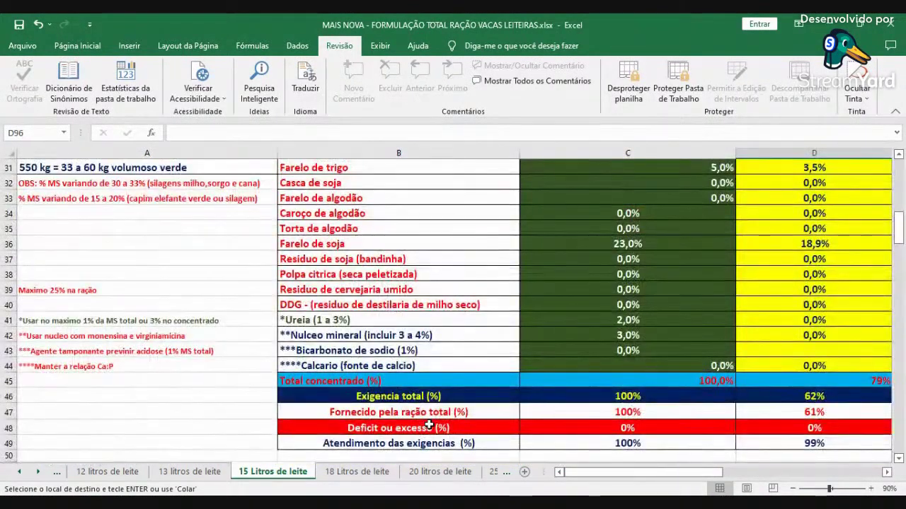
pyautogui.scroll(10, 429, 425)
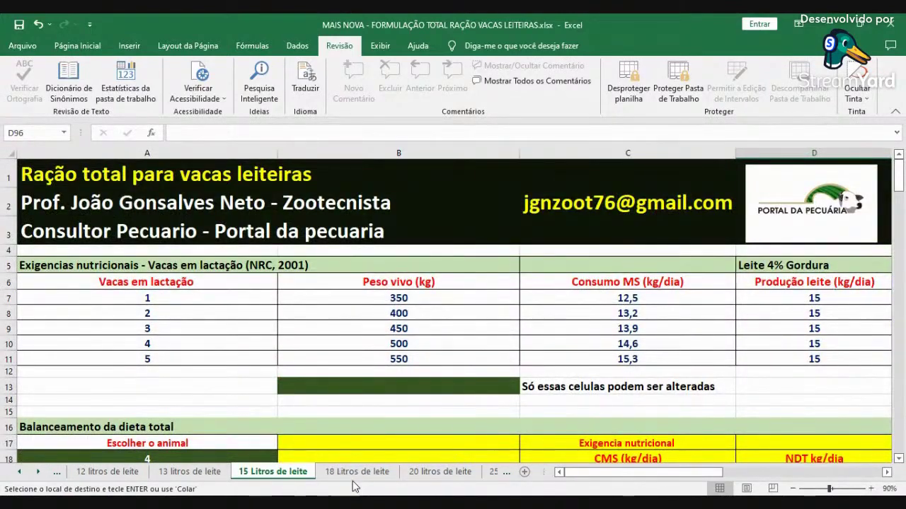
pyautogui.click(422, 473)
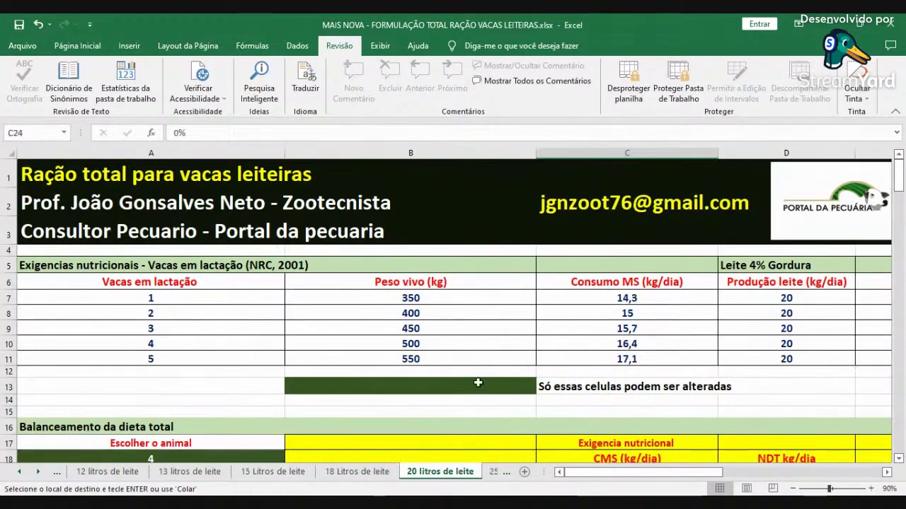
# Step: Copy the 500 kg cow's daily nutritional requirements, from CMS to P, in F10:K10 of the 20 litros de leite sheet
pyautogui.click(155, 340)
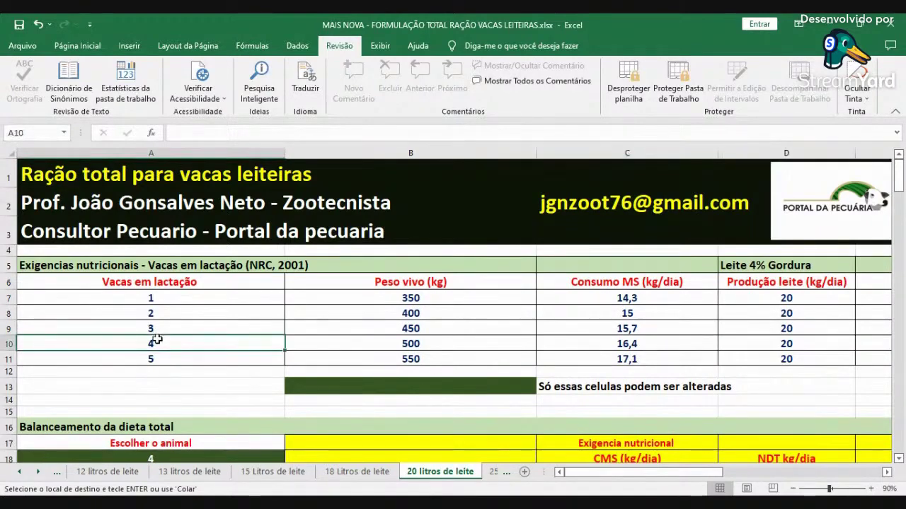
pyautogui.click(887, 473)
pyautogui.click(887, 472)
pyautogui.moveTo(554, 344); pyautogui.dragTo(581, 350)
pyautogui.click(580, 349)
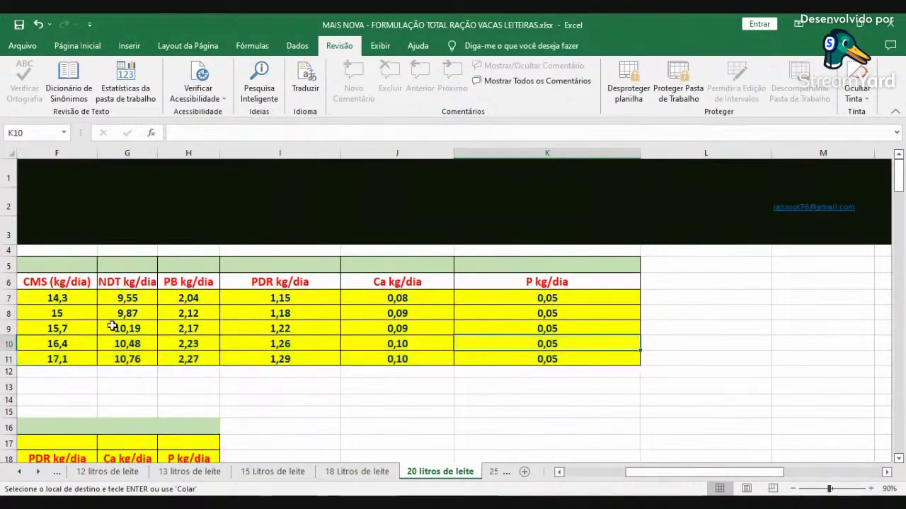
pyautogui.moveTo(63, 343); pyautogui.dragTo(526, 350)
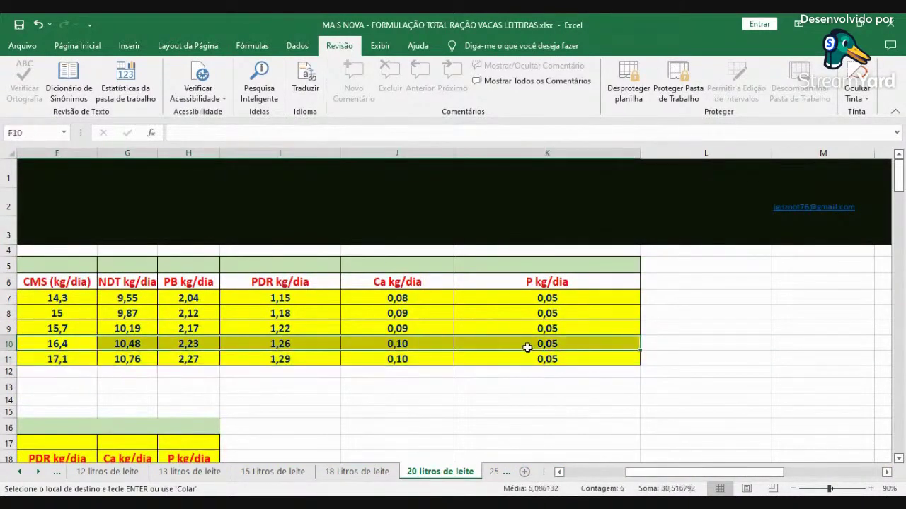
pyautogui.rightClick(527, 348)
pyautogui.click(555, 93)
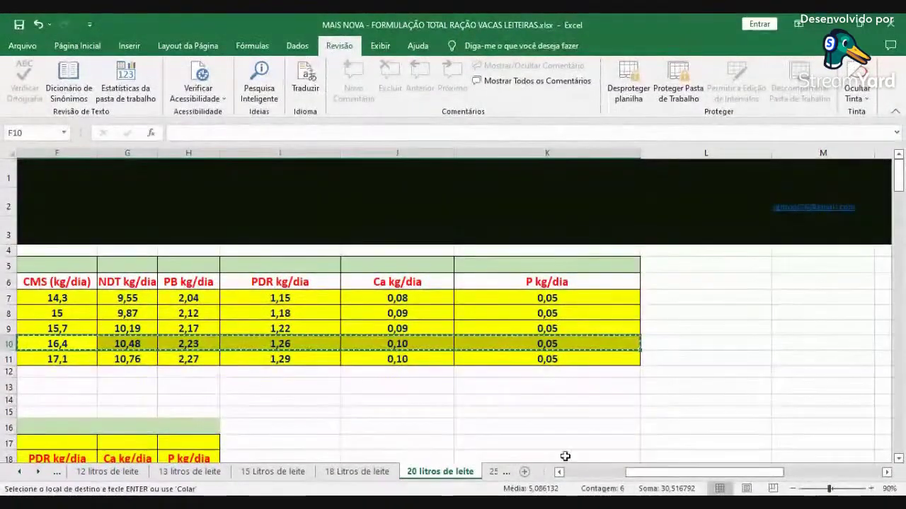
# Step: Paste the copied requirements into the animal's total requirement row, starting at C19
pyautogui.hscroll(-5, 564, 456)
pyautogui.scroll(-3, 323, 298)
pyautogui.click(323, 299)
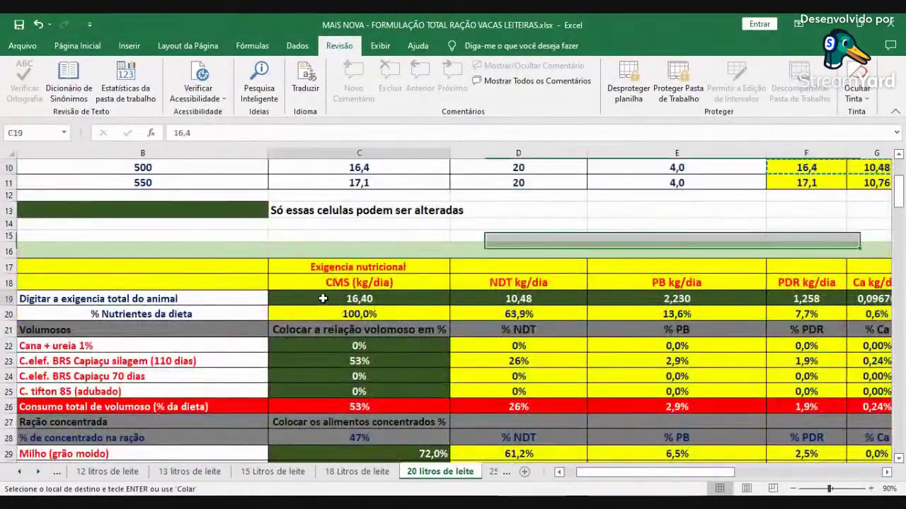
pyautogui.rightClick(323, 299)
pyautogui.click(358, 270)
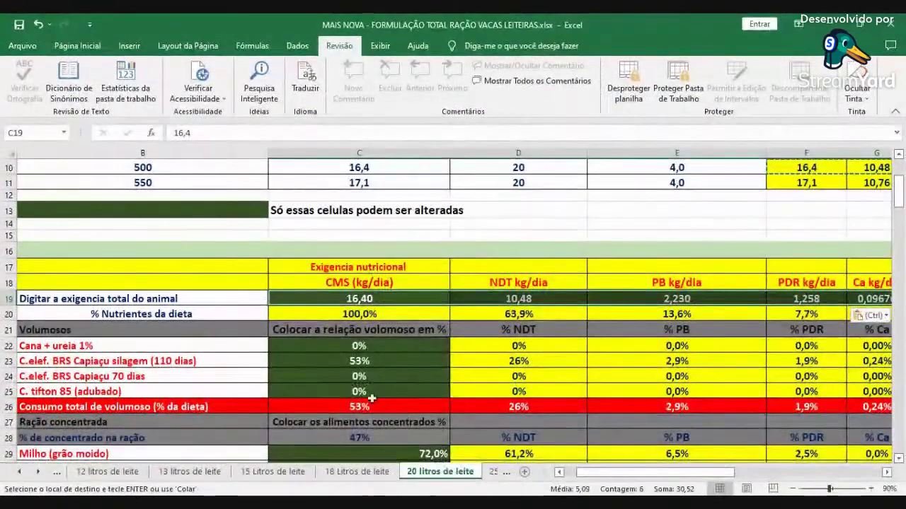
pyautogui.click(414, 378)
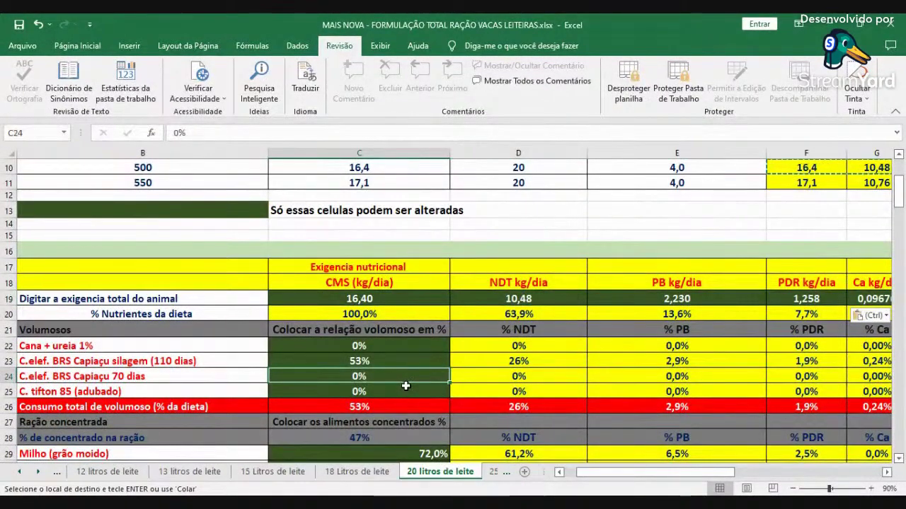
# Step: Check the Capiaçu silage share of the diet in C23 against the concentrate share in C28
pyautogui.scroll(-1, 406, 385)
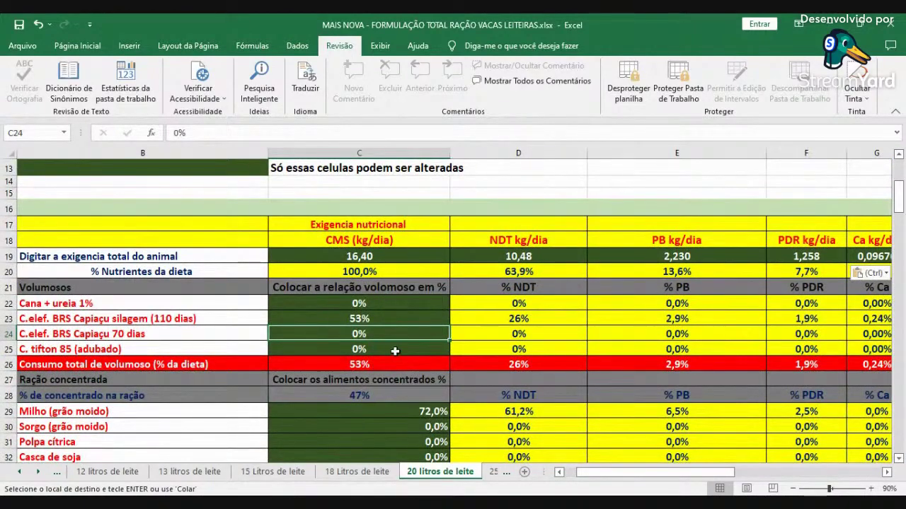
pyautogui.scroll(-2, 392, 352)
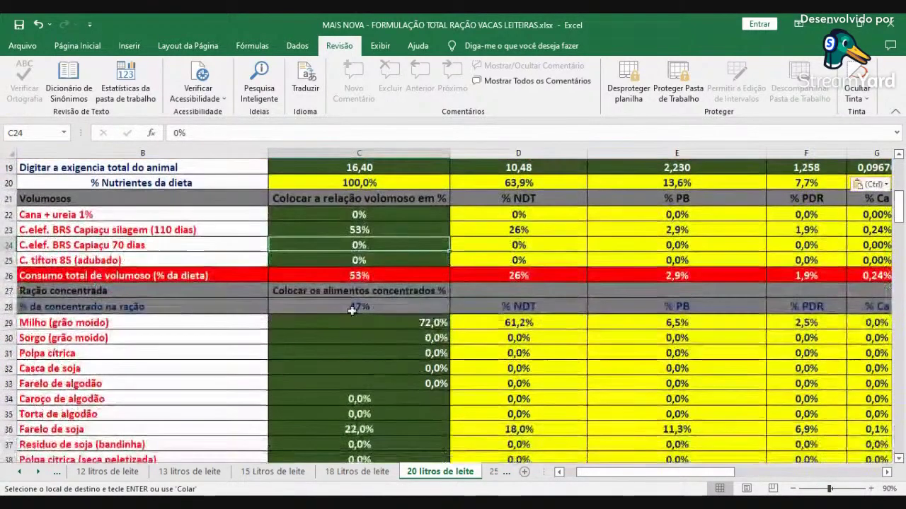
pyautogui.press('Down')
pyautogui.press('Down')
pyautogui.press('Down')
pyautogui.press('Down')
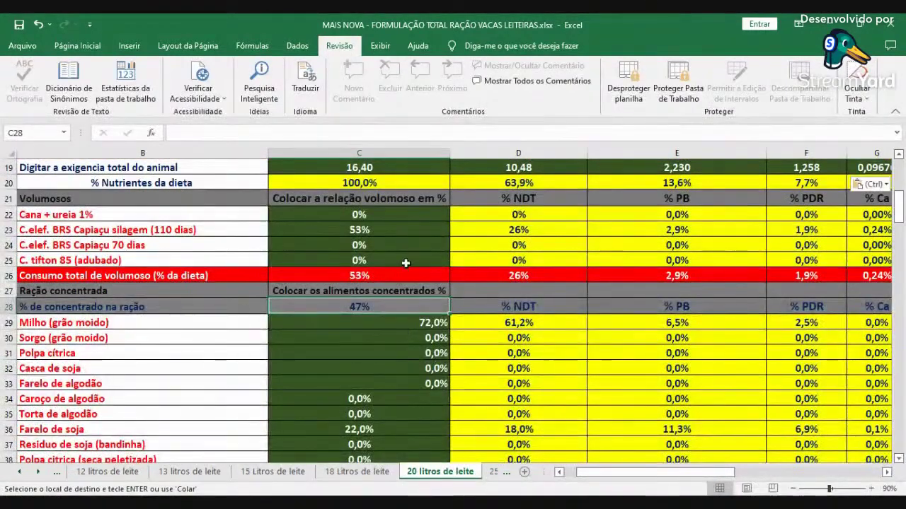
pyautogui.click(404, 228)
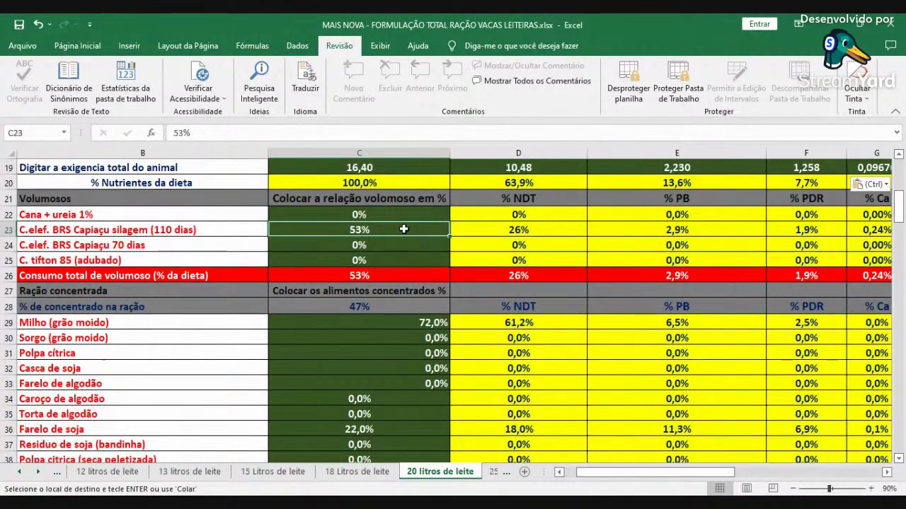
pyautogui.click(398, 305)
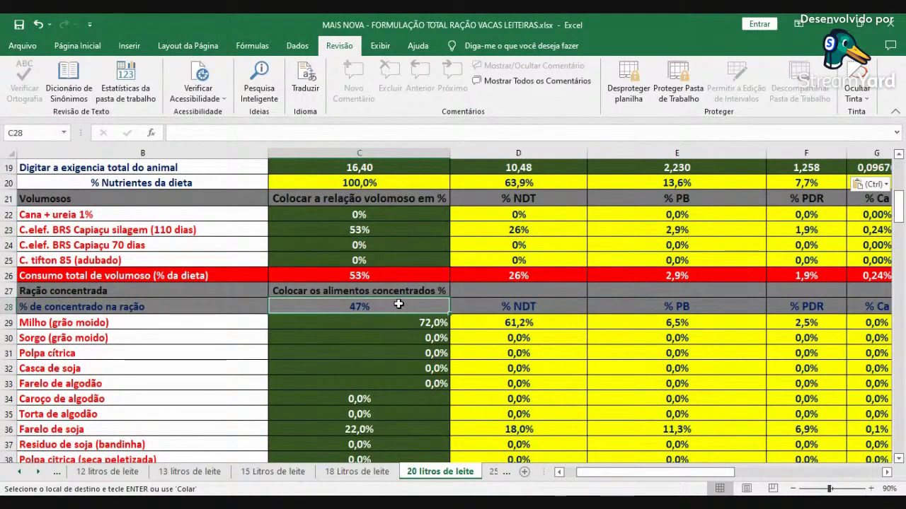
# Step: Review the concentrate's milho, farelo de soja and mineral nucleus percentages in column C, down to the concentrate total
pyautogui.scroll(-3, 386, 317)
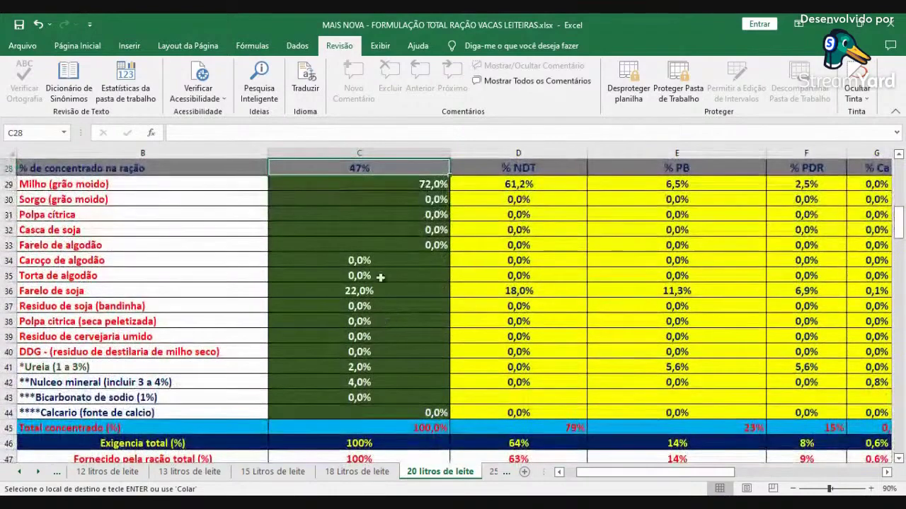
pyautogui.click(389, 186)
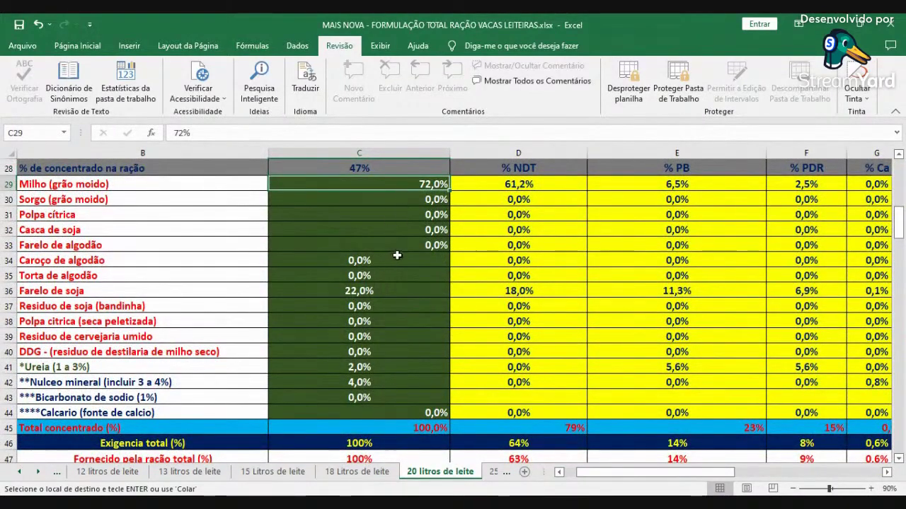
pyautogui.click(365, 290)
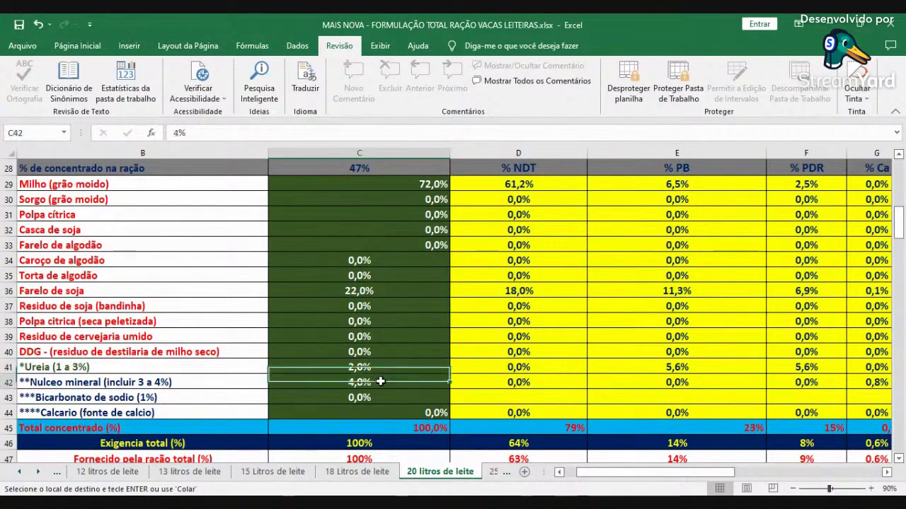
pyautogui.click(380, 382)
pyautogui.scroll(-1, 379, 382)
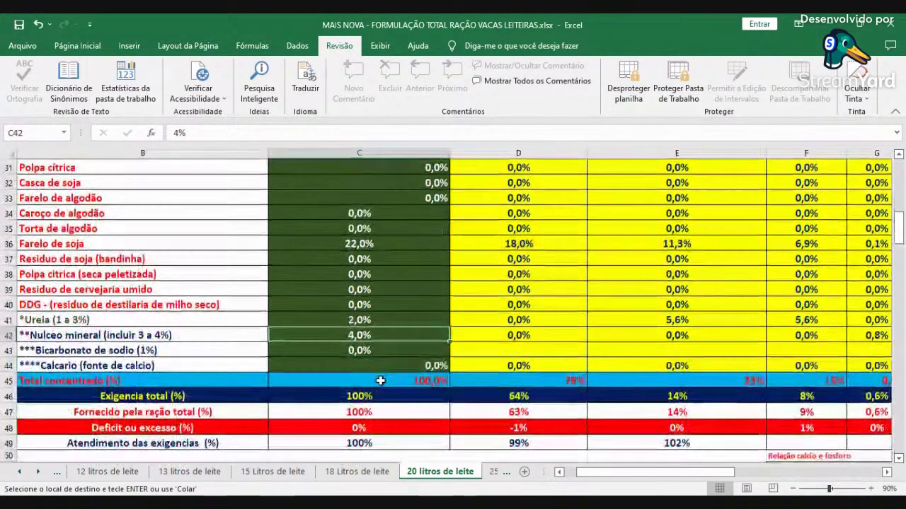
pyautogui.click(380, 382)
# Step: Check how far the ration meets the NDT and PB requirements in D49 and E49, along with the calcium and phosphorus balance
pyautogui.scroll(-1, 460, 396)
pyautogui.click(511, 400)
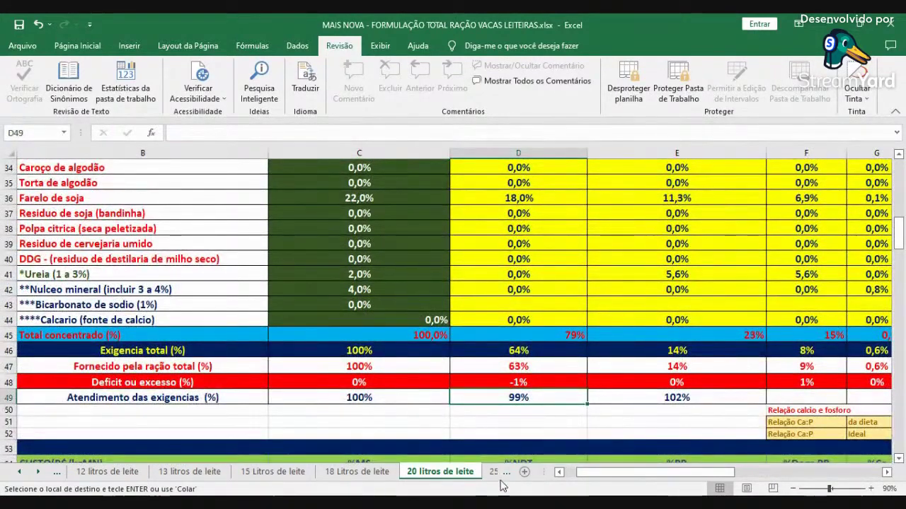
pyautogui.click(671, 400)
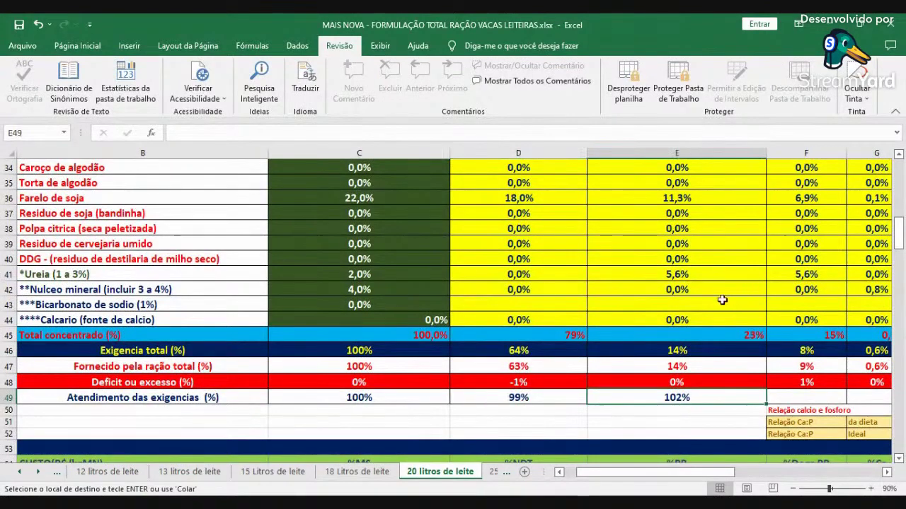
pyautogui.click(886, 472)
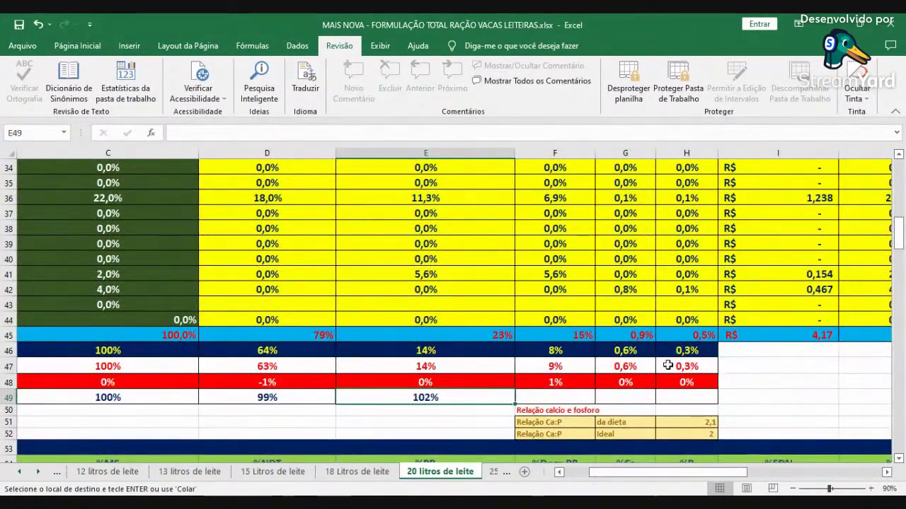
# Step: Check the daily silage intake per head in K23 and the total daily concentrate intake in K45
pyautogui.hscroll(5, 802, 403)
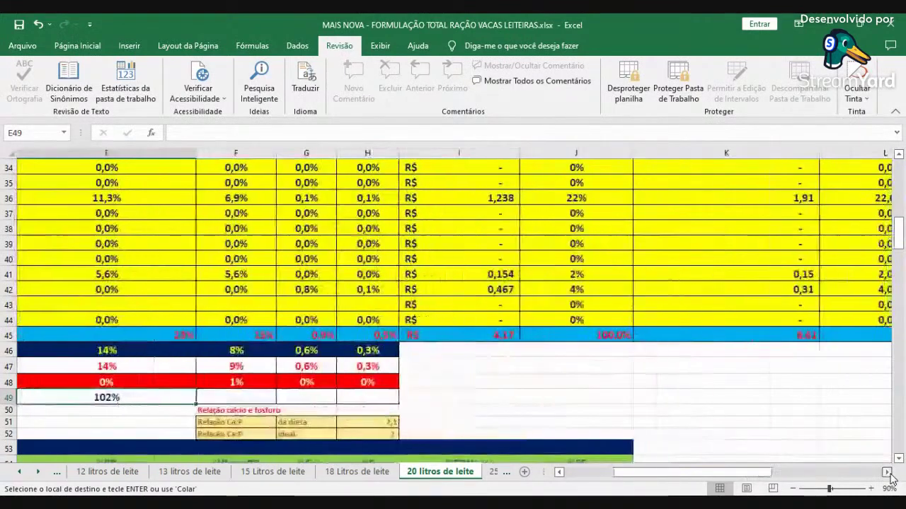
pyautogui.scroll(5, 802, 402)
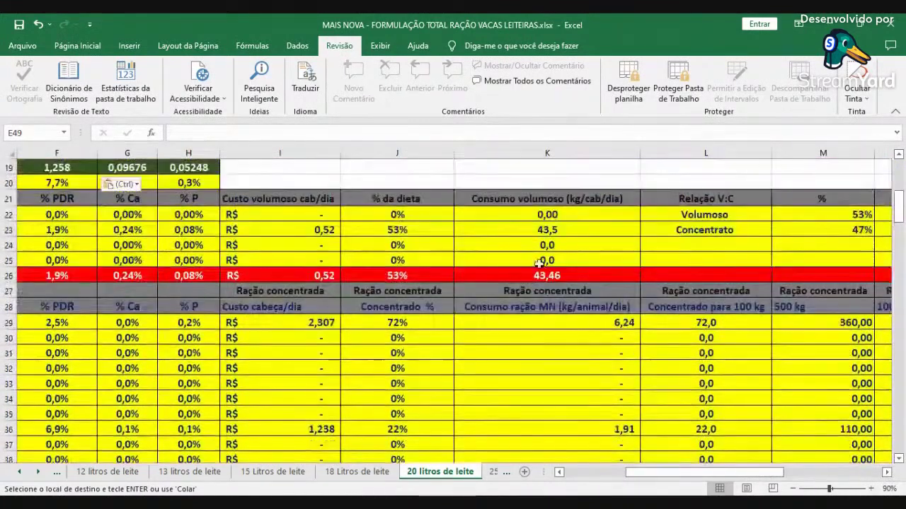
pyautogui.click(521, 228)
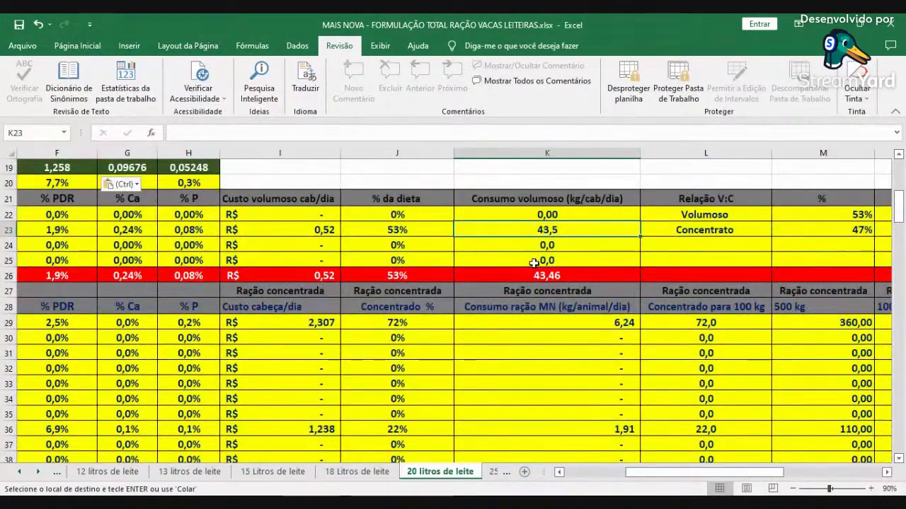
pyautogui.scroll(-1, 541, 276)
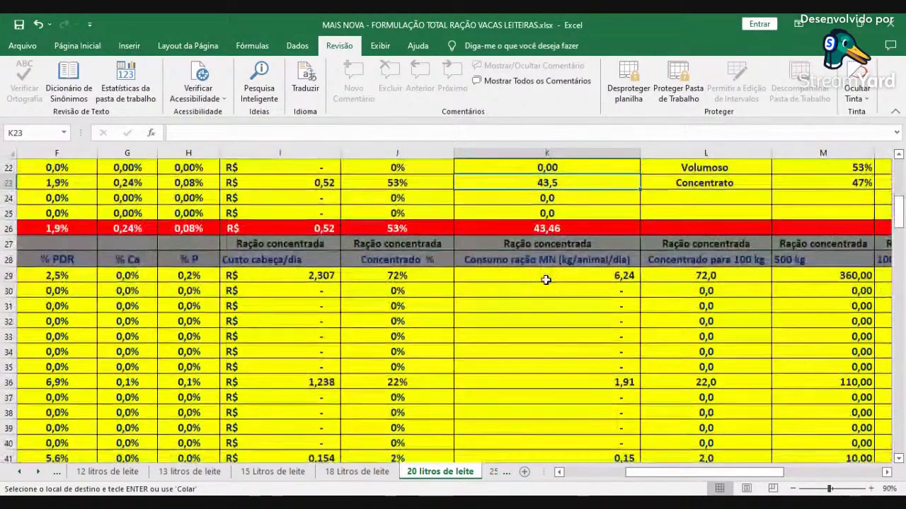
pyautogui.scroll(1, 523, 226)
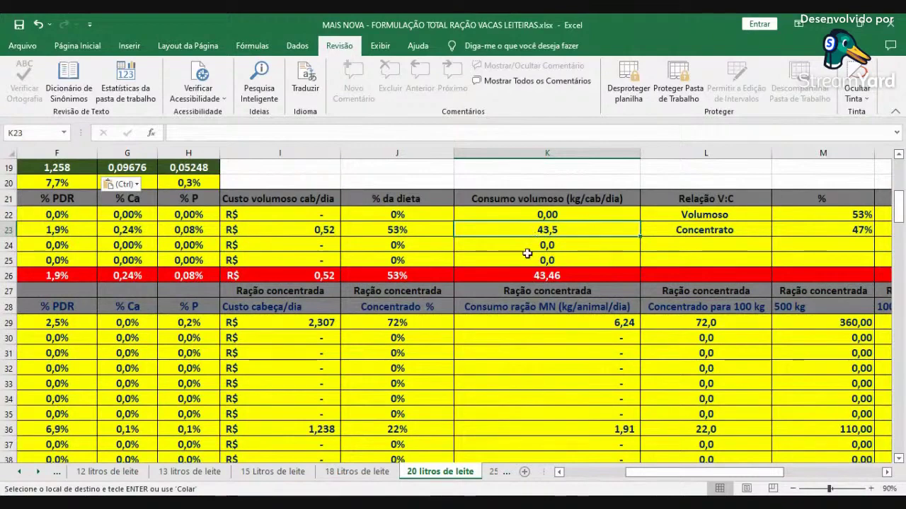
pyautogui.scroll(-3, 567, 386)
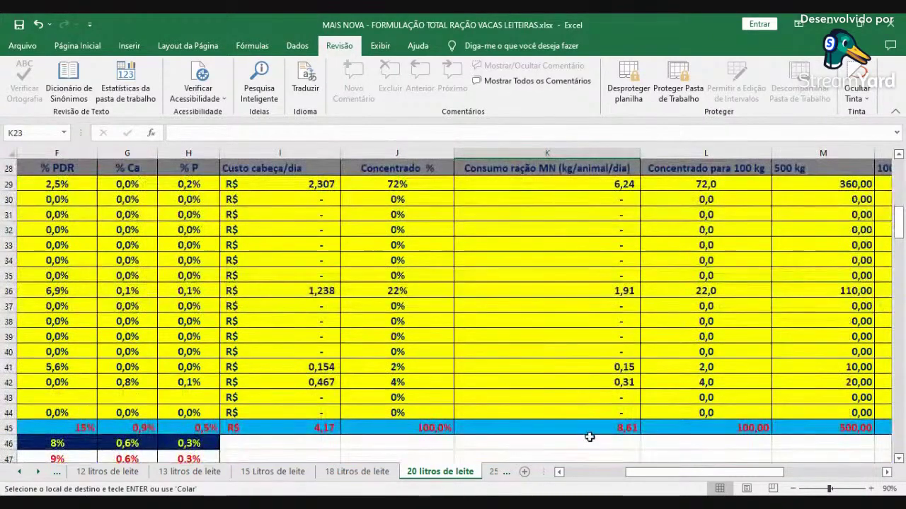
pyautogui.click(590, 426)
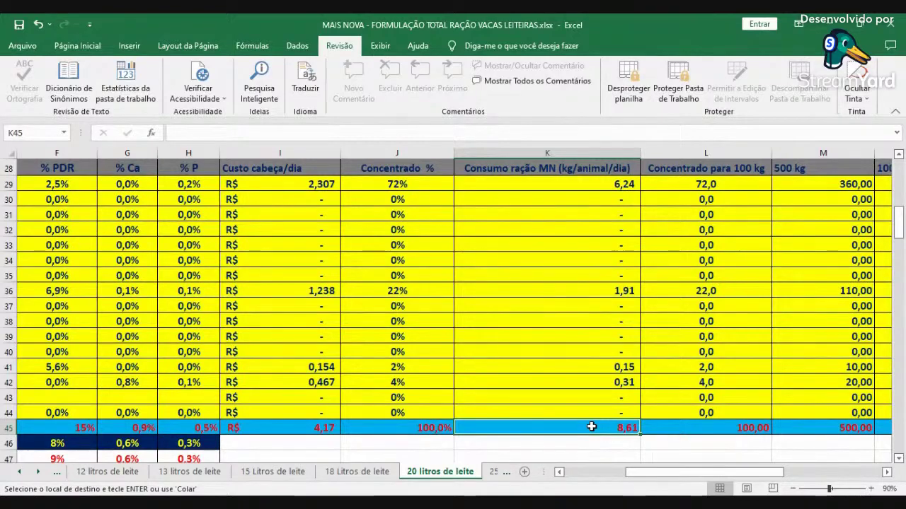
# Step: Check the concentrate's total PB and NDT percentages in E45 and D45
pyautogui.scroll(-11, 563, 450)
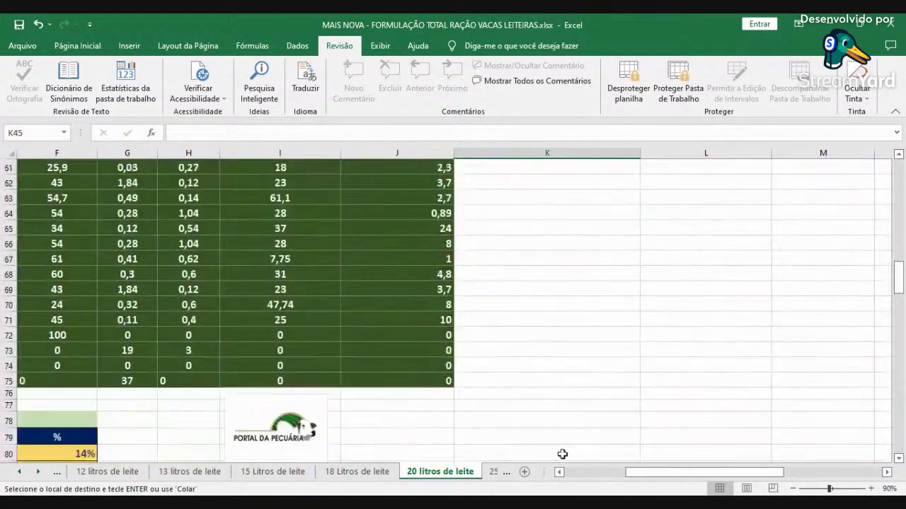
pyautogui.scroll(8, 580, 469)
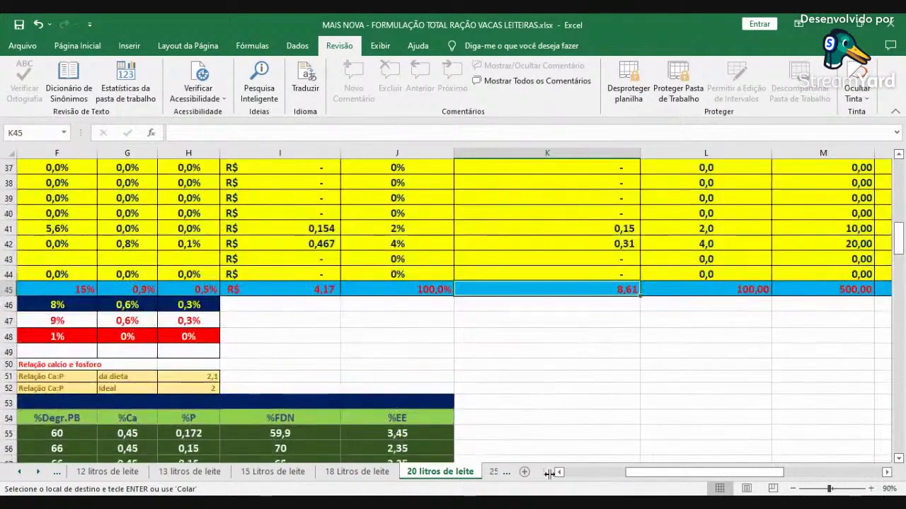
pyautogui.click(587, 474)
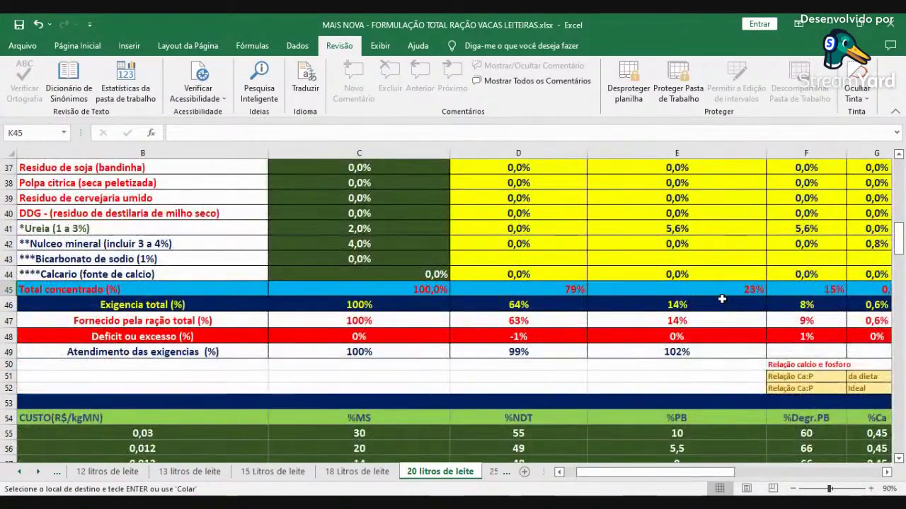
pyautogui.click(720, 291)
pyautogui.click(570, 290)
# Step: Examine the final recipe table from row 79, covering the milho, farelo de soja, ureia and mineral nucleus percentages
pyautogui.scroll(-11, 647, 359)
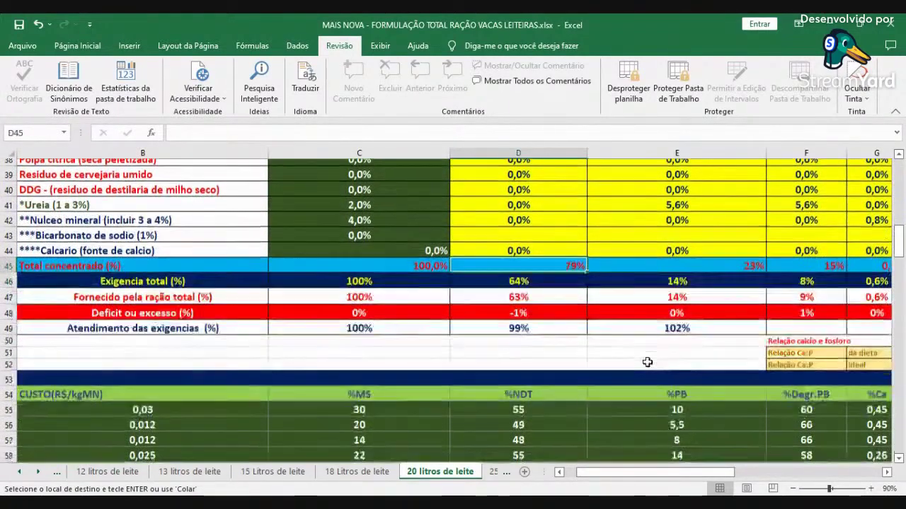
pyautogui.scroll(-3, 654, 357)
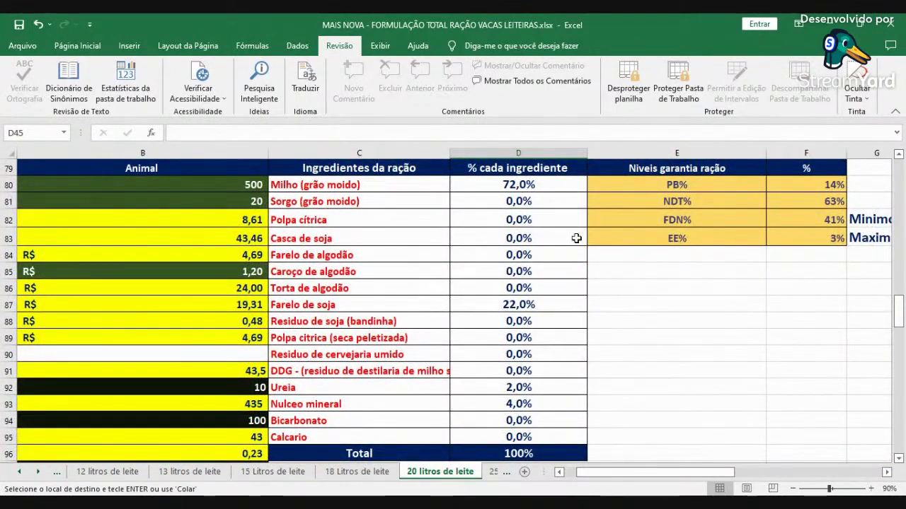
pyautogui.click(546, 188)
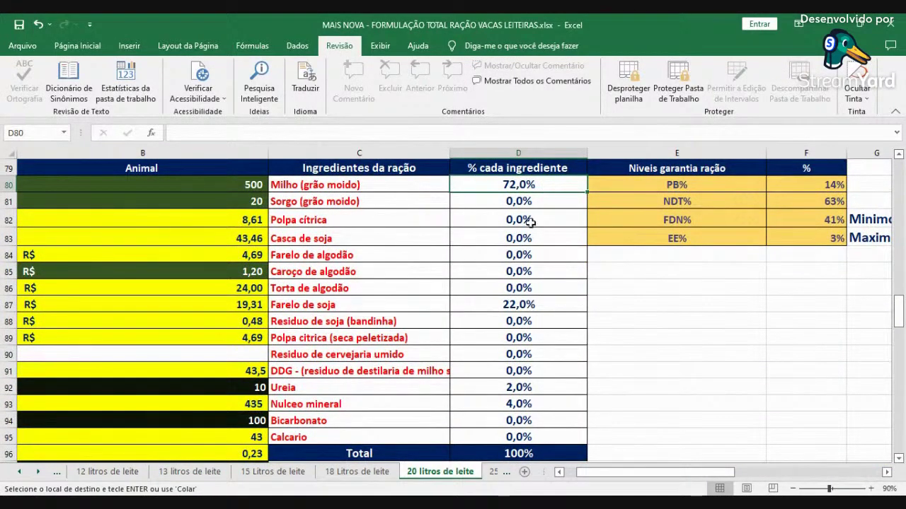
pyautogui.click(530, 306)
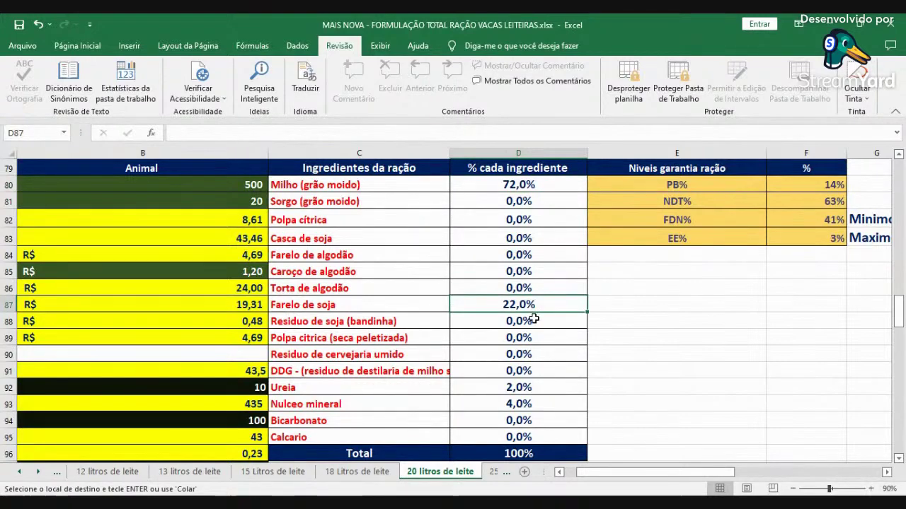
pyautogui.click(516, 389)
pyautogui.click(507, 410)
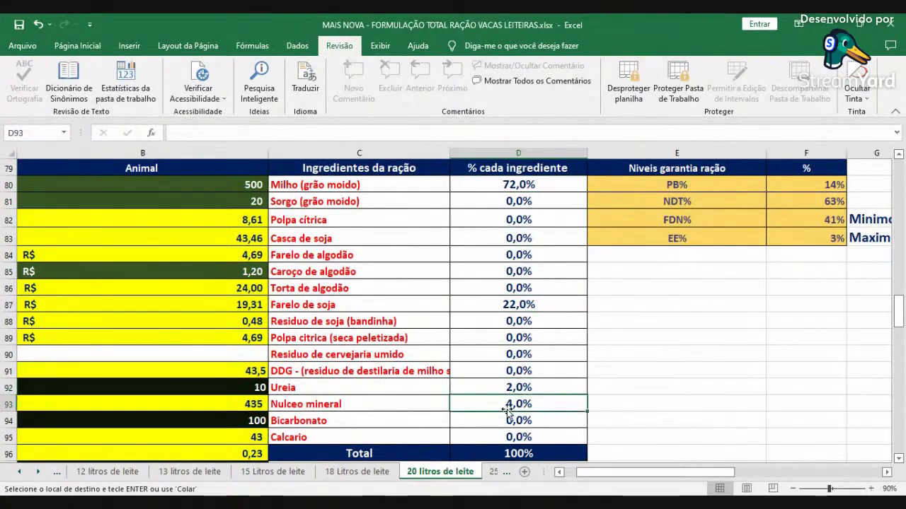
pyautogui.click(644, 422)
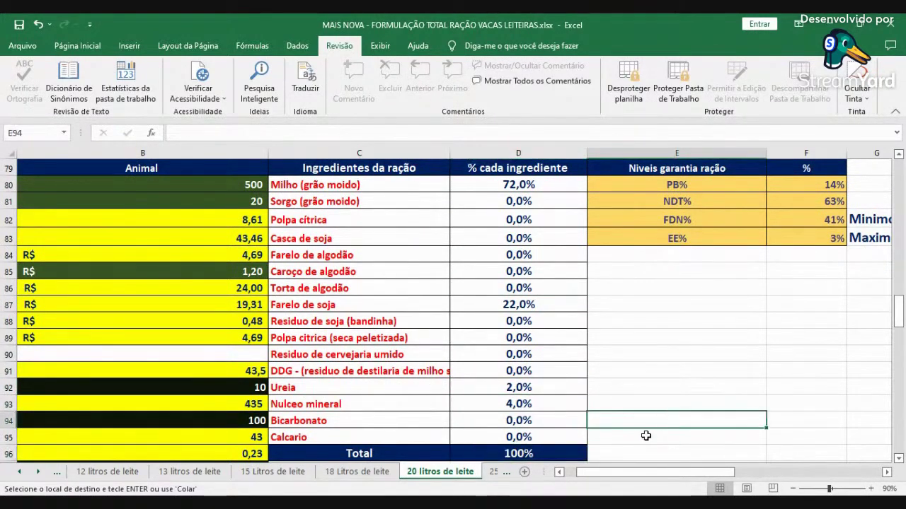
# Step: Look through the diet sheets for the higher milk yields, from 25 L up to 55 L
pyautogui.click(573, 475)
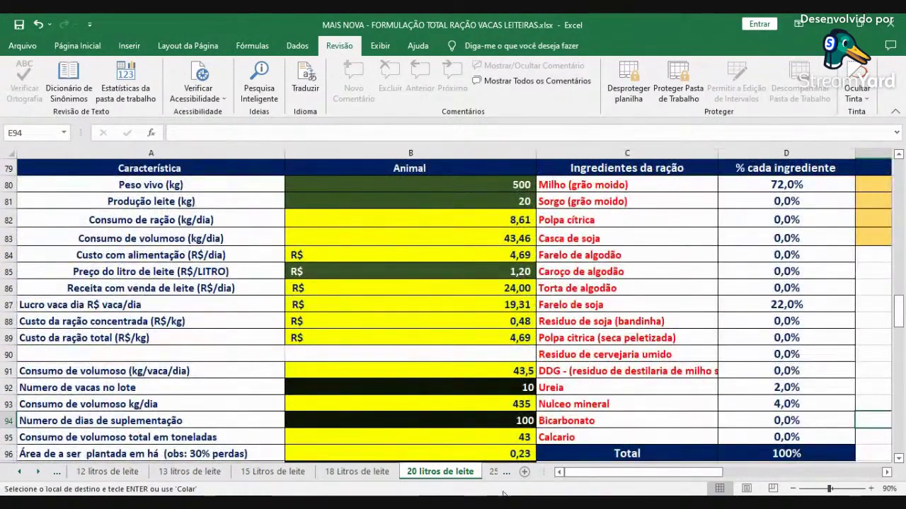
pyautogui.click(493, 472)
pyautogui.click(447, 472)
pyautogui.click(479, 472)
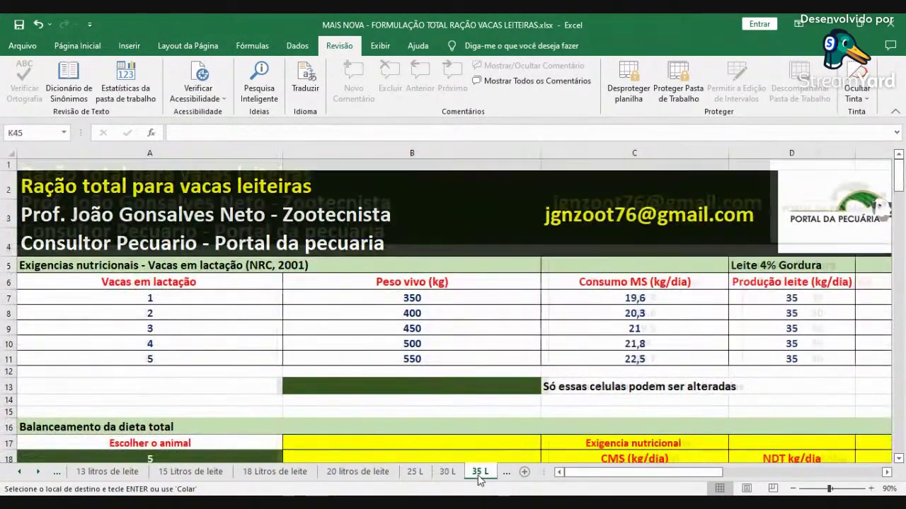
pyautogui.click(506, 472)
pyautogui.click(497, 472)
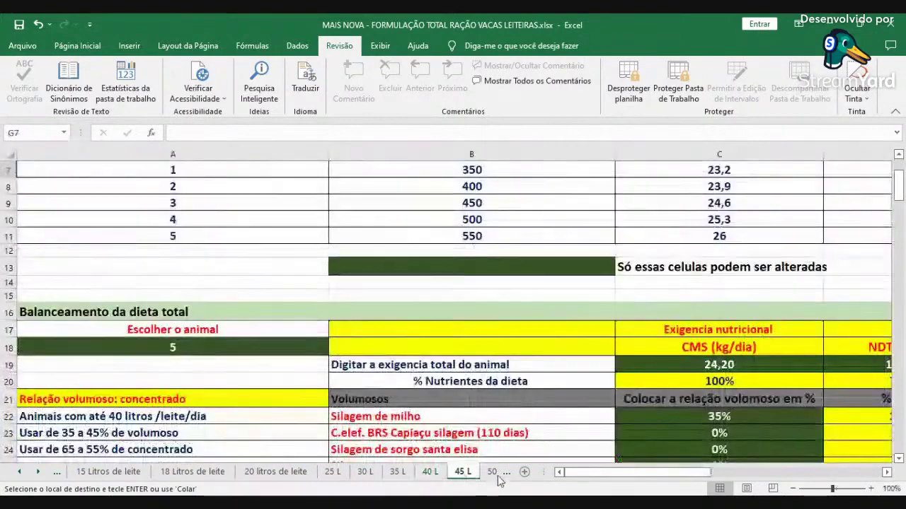
pyautogui.click(490, 472)
pyautogui.click(443, 471)
# Step: View the VOLUMOSO sheet's forage production options and herd table, along with the CUSTO FORMAÇÃO sheet
pyautogui.click(484, 472)
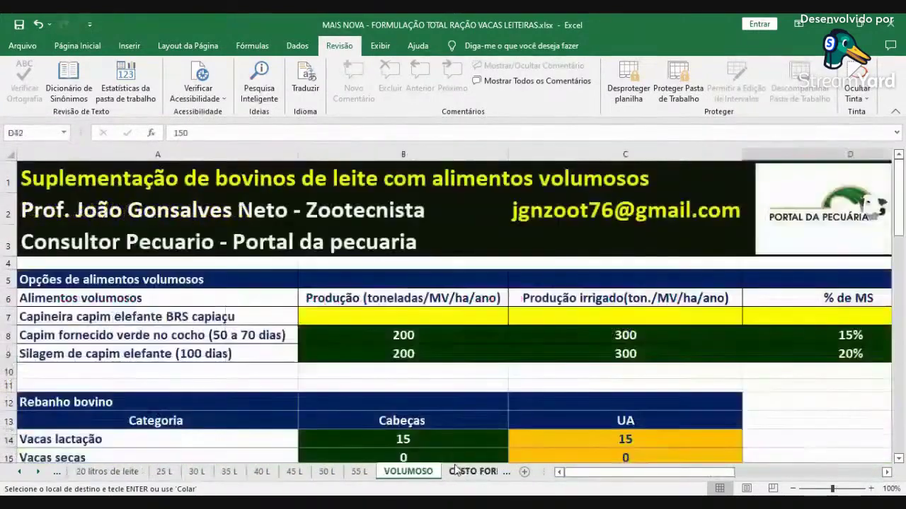
pyautogui.click(465, 473)
pyautogui.click(343, 472)
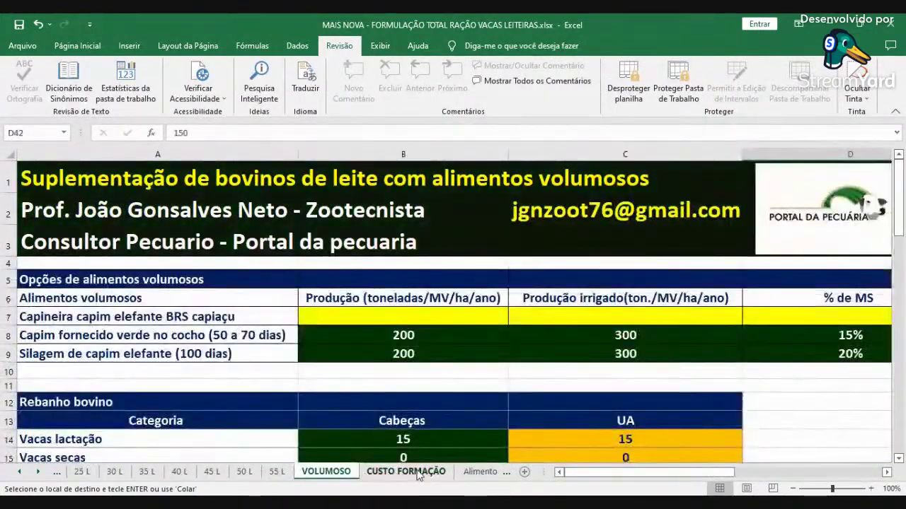
pyautogui.click(419, 474)
pyautogui.click(326, 472)
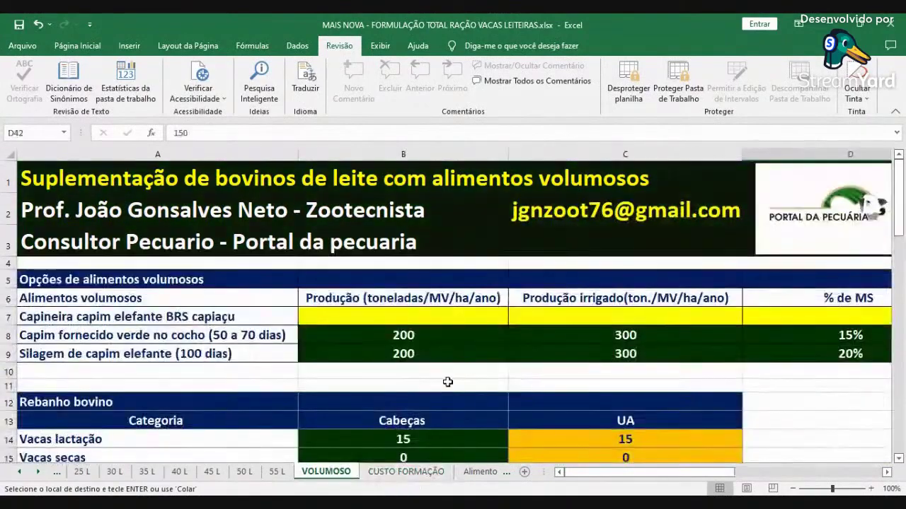
pyautogui.scroll(-1, 464, 479)
# Step: Examine the forage cost and composition list on the Alimentos sheet and return to the Capa sheet
pyautogui.click(467, 473)
pyautogui.scroll(2, 429, 348)
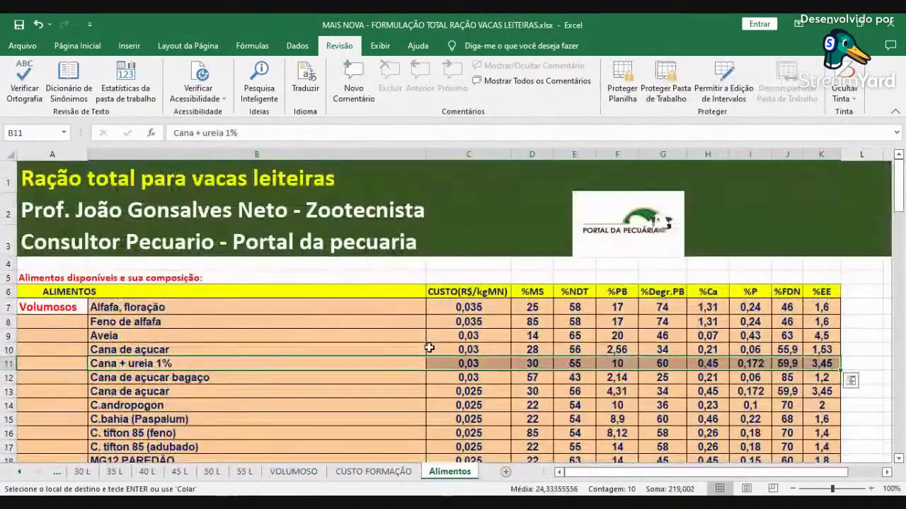
pyautogui.scroll(-4, 428, 348)
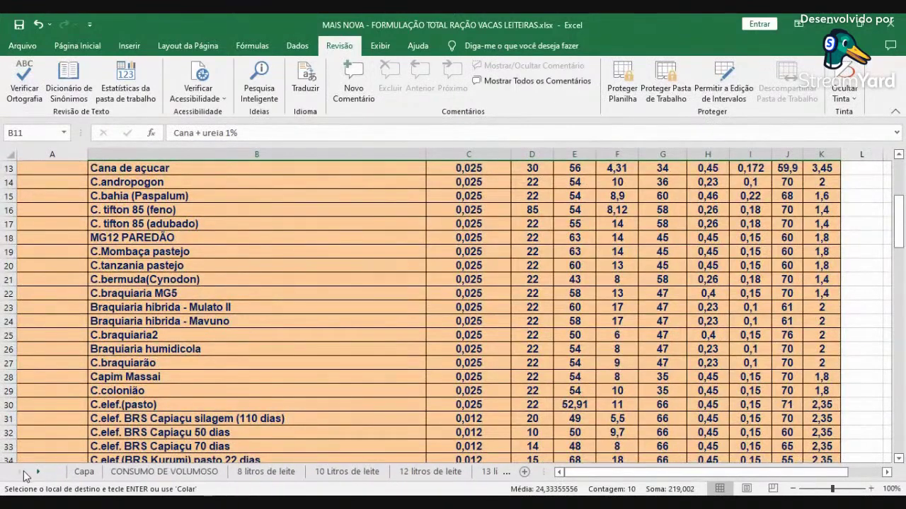
pyautogui.click(95, 469)
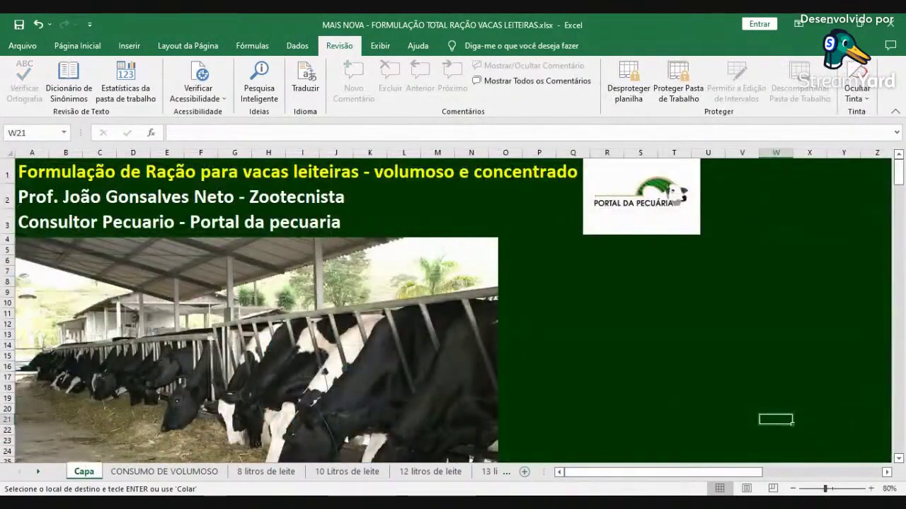